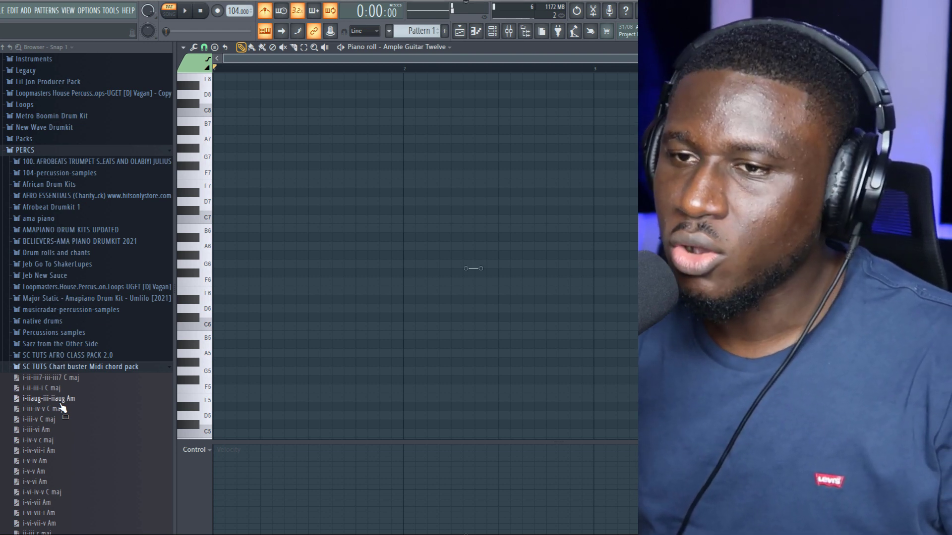
- Load the i-iii-iv-v C maj file from the SC TUTS Chart buster Midi chord pack into the Ample Guitar Twelve piano roll and audition it
{"action": "left_click_drag", "start_coordinate": [362, 316], "coordinate": [397, 298]}
{"action": "key", "text": "space"}
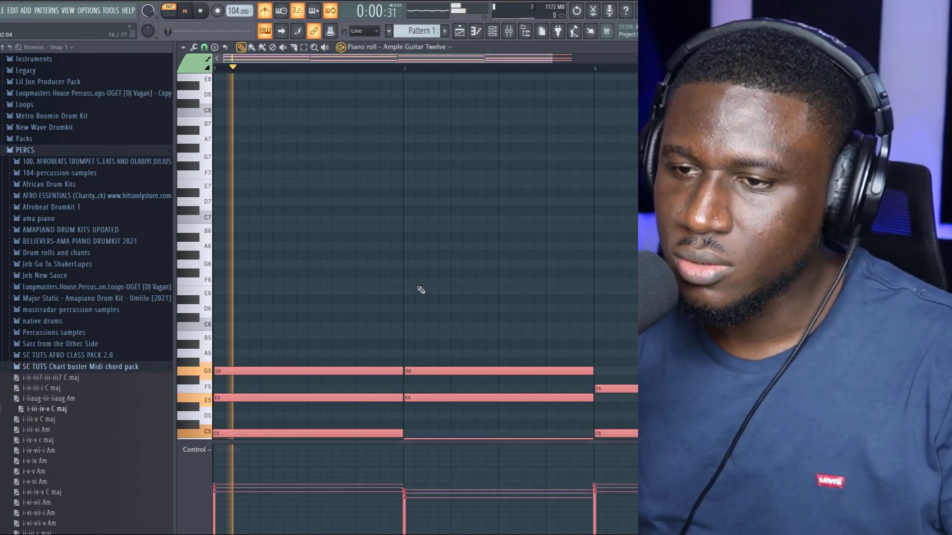
{"action": "scroll", "coordinate": [419, 289], "scroll_direction": "down", "scroll_amount": 5}
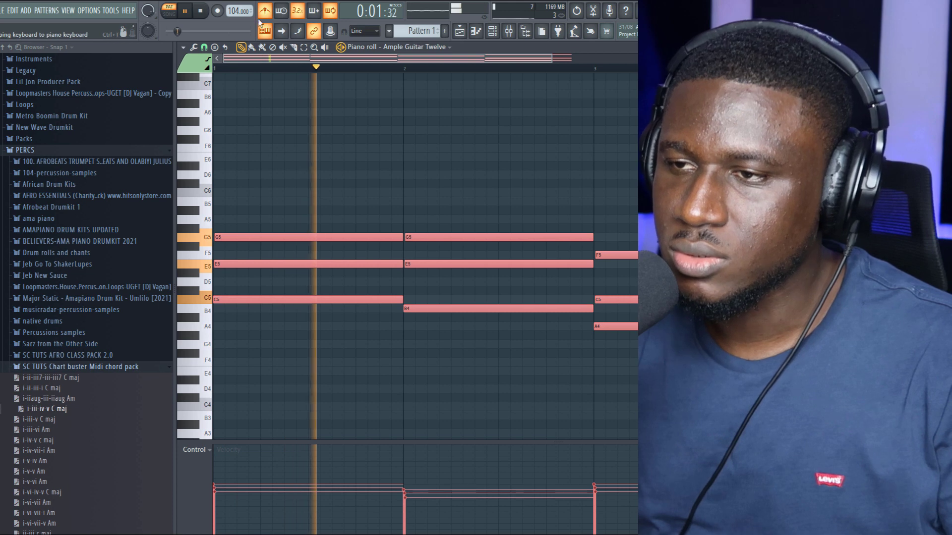
{"action": "scroll", "coordinate": [472, 124], "scroll_direction": "down", "scroll_amount": 3}
{"action": "left_click", "coordinate": [473, 126], "text": "ctrl"}
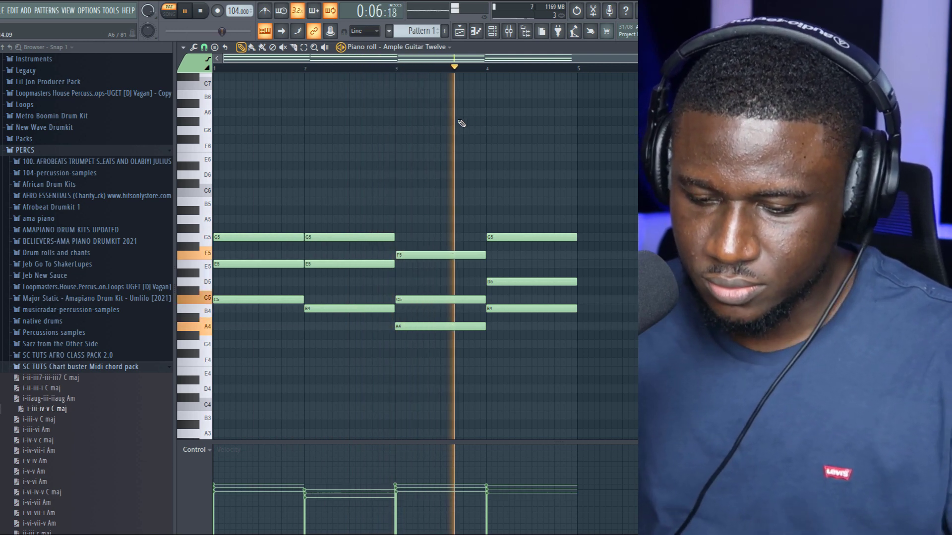
{"action": "key", "text": "space"}
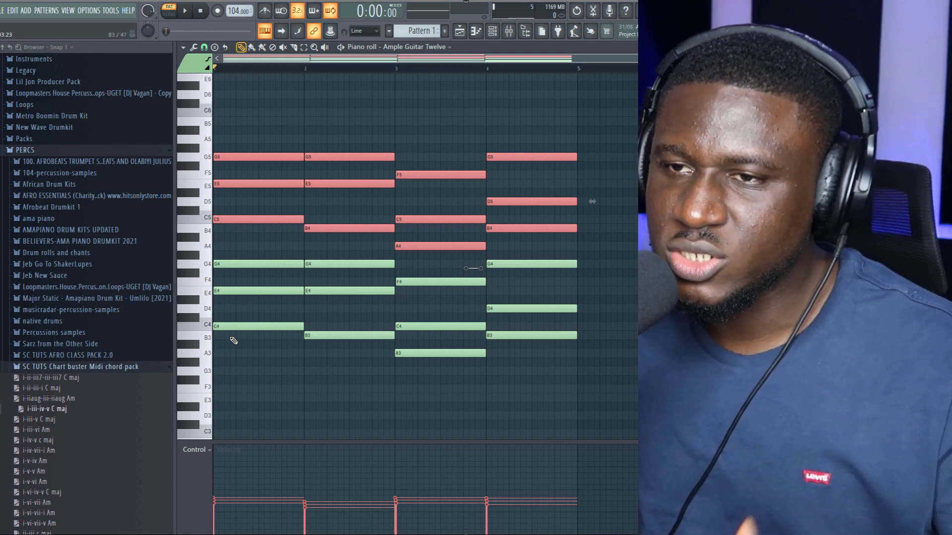
- Play back the octave-doubled guitar chords and deselect all the notes
{"action": "key", "text": "space"}
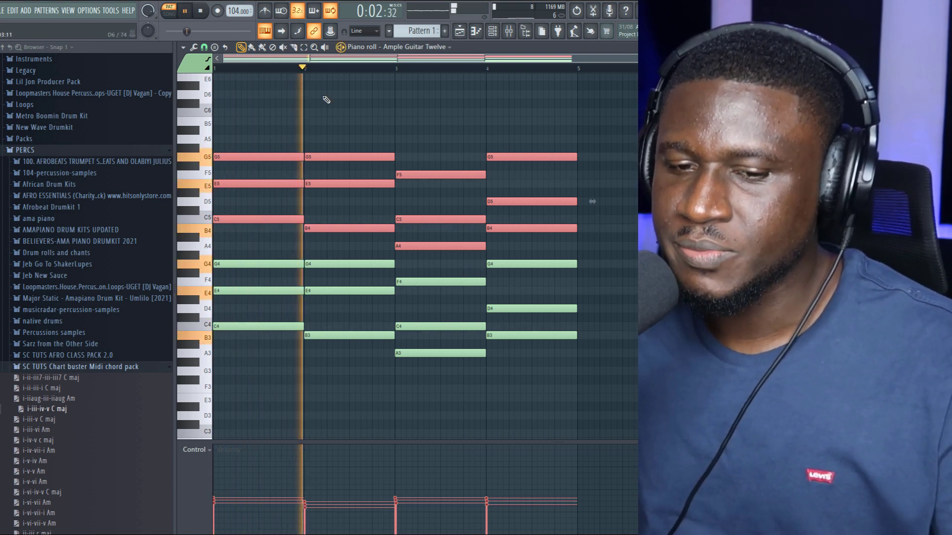
{"action": "key", "text": "ctrl+d"}
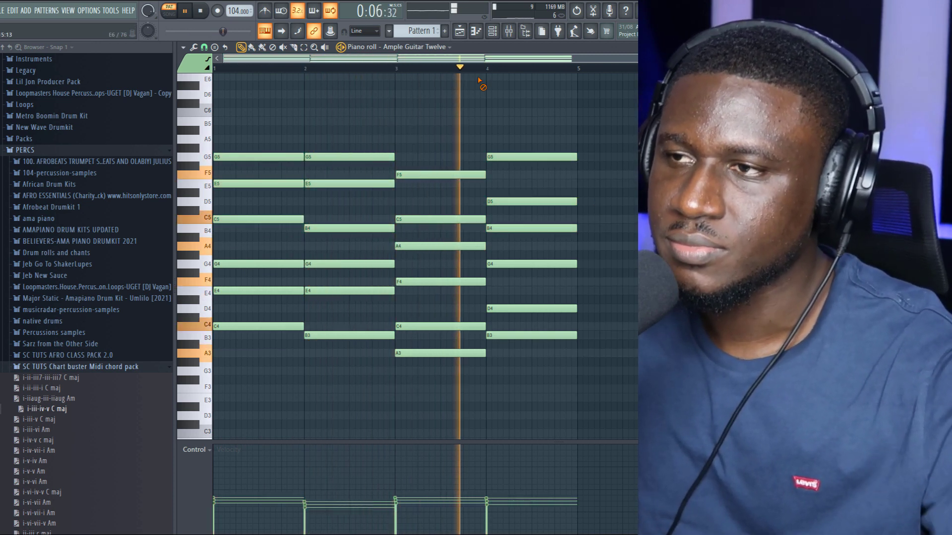
- Lower the low-pass cutoff in Pattern 1's Fruity parametric EQ 2 and reduce its mixer track volume to about -3.3 dB
{"action": "left_click", "coordinate": [466, 32]}
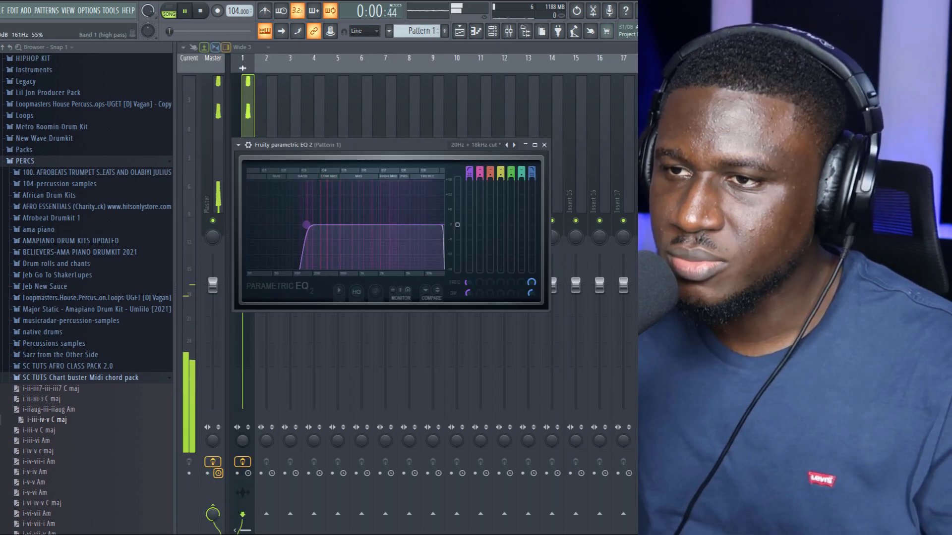
{"action": "key", "text": "space"}
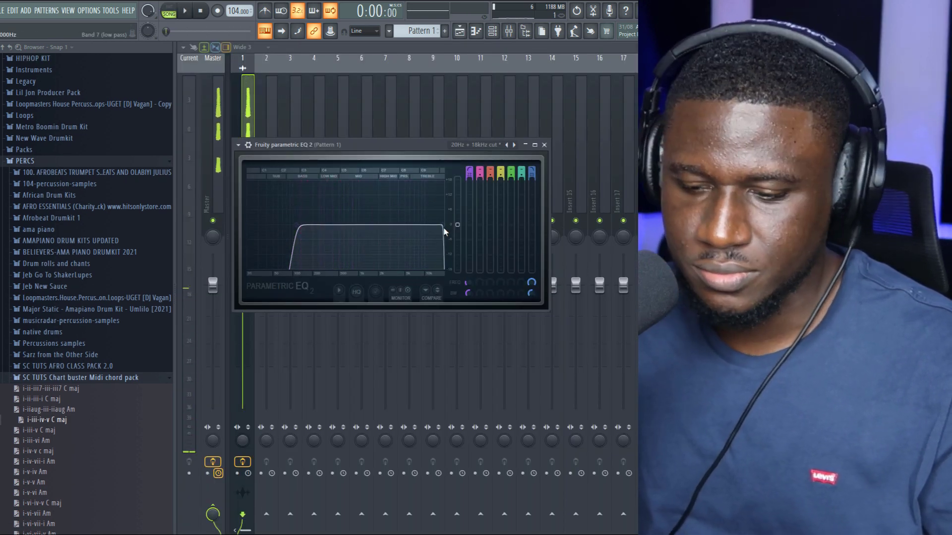
{"action": "left_click_drag", "start_coordinate": [444, 225], "coordinate": [424, 224]}
{"action": "key", "text": "space"}
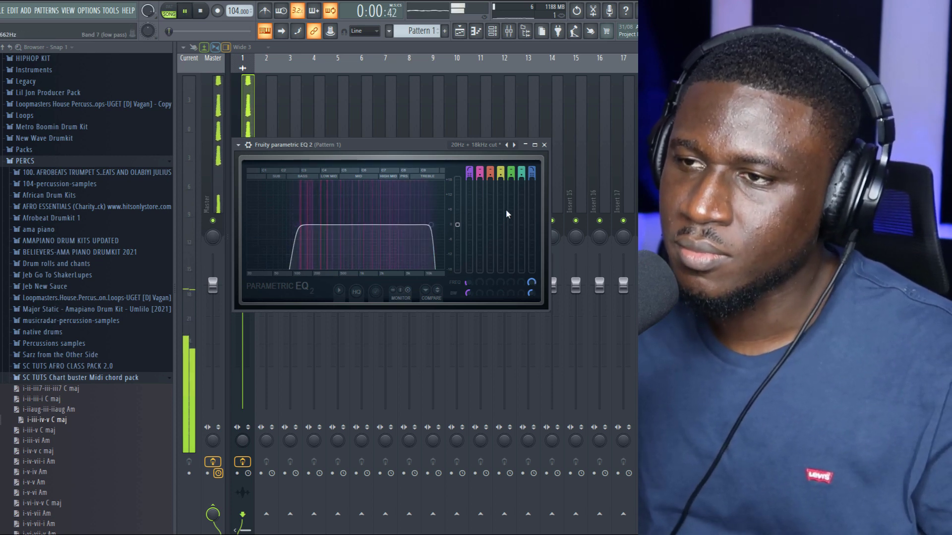
{"action": "left_click", "coordinate": [544, 145]}
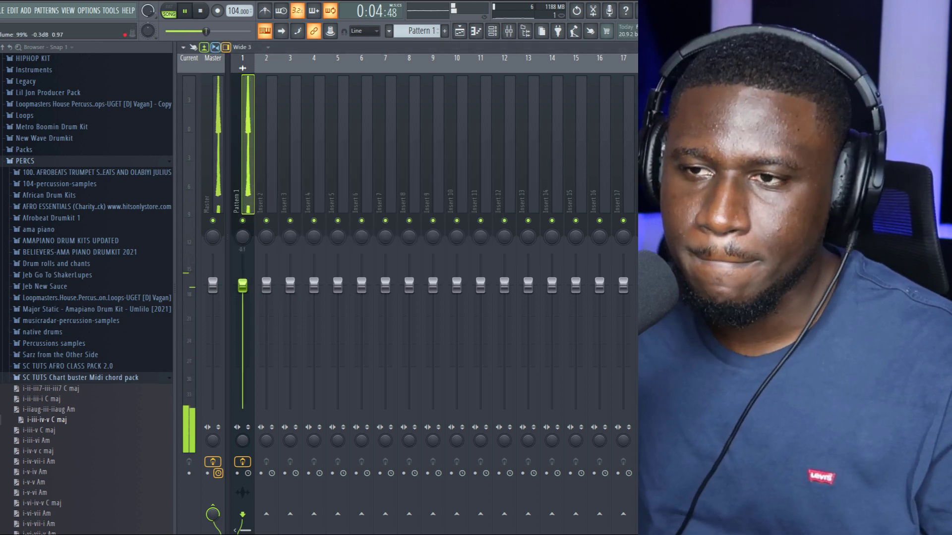
{"action": "left_click_drag", "start_coordinate": [243, 285], "coordinate": [242, 302]}
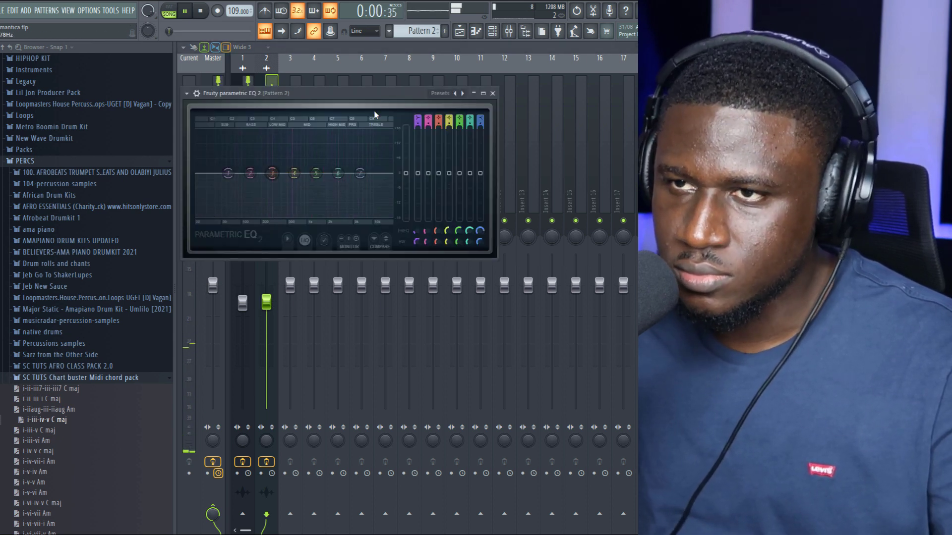
- Load the 20Hz + 18kHz cut preset in Pattern 2's Fruity parametric EQ 2 and lower its low-pass cutoff
{"action": "left_click", "coordinate": [456, 94]}
{"action": "left_click", "coordinate": [473, 119]}
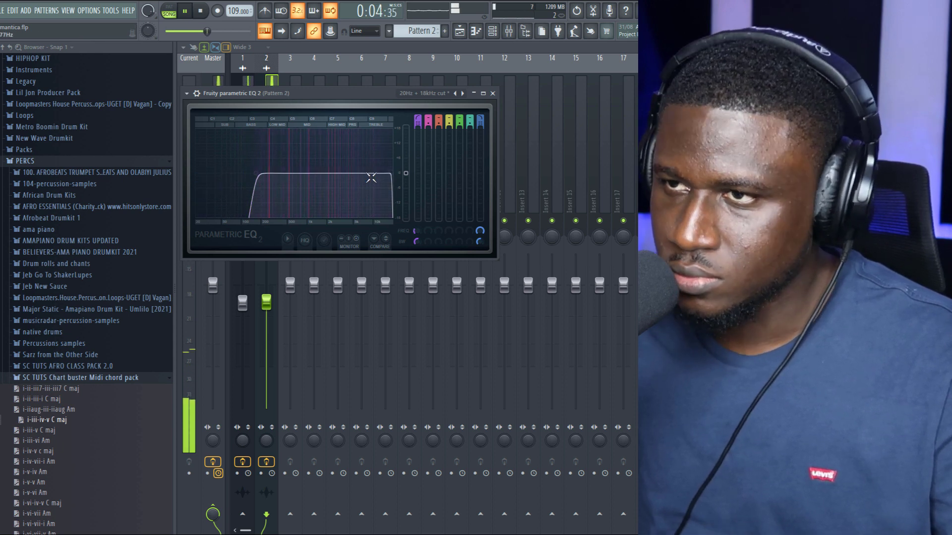
{"action": "left_click_drag", "start_coordinate": [387, 177], "coordinate": [356, 174]}
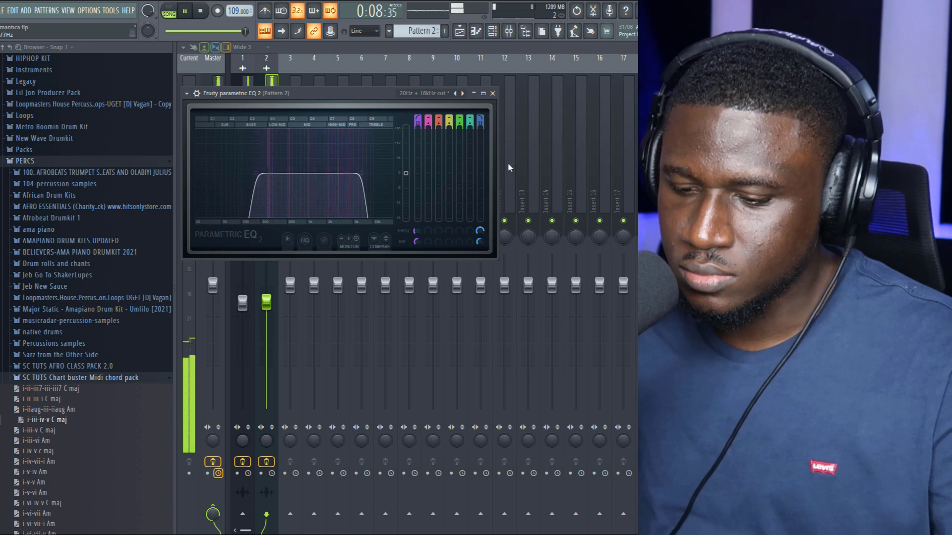
- Add Fruity Reeverb 2 to Pattern 2's mixer track
{"action": "left_click", "coordinate": [813, 136]}
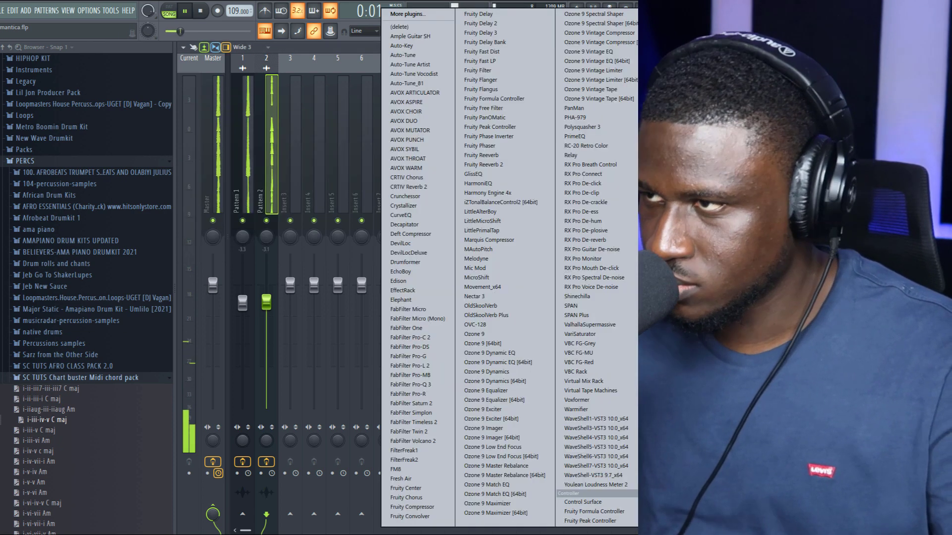
{"action": "left_click", "coordinate": [483, 165]}
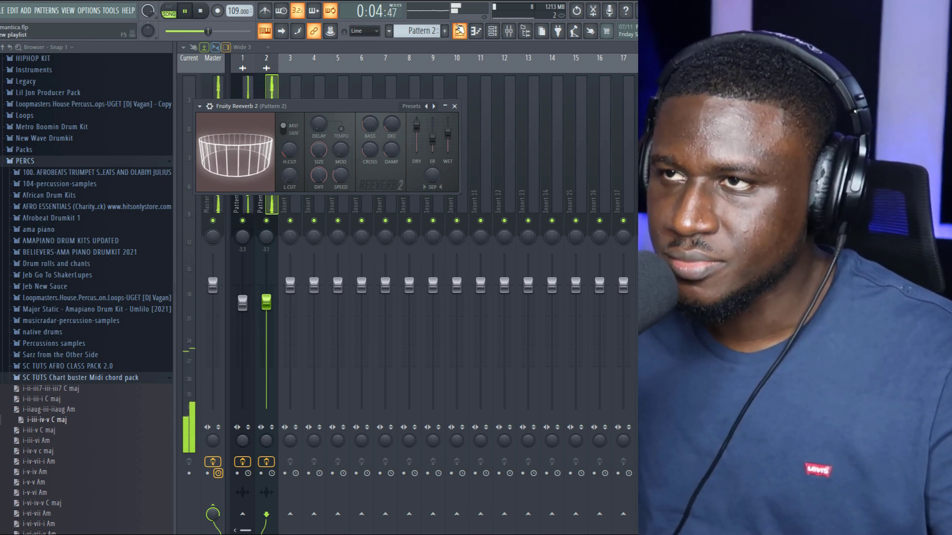
- Record repeated guitar chords into Pattern 3 on Track 3, and add one more G4, B4 and D5 chord at the end of bar 4
{"action": "left_click", "coordinate": [460, 31]}
{"action": "left_click", "coordinate": [493, 31]}
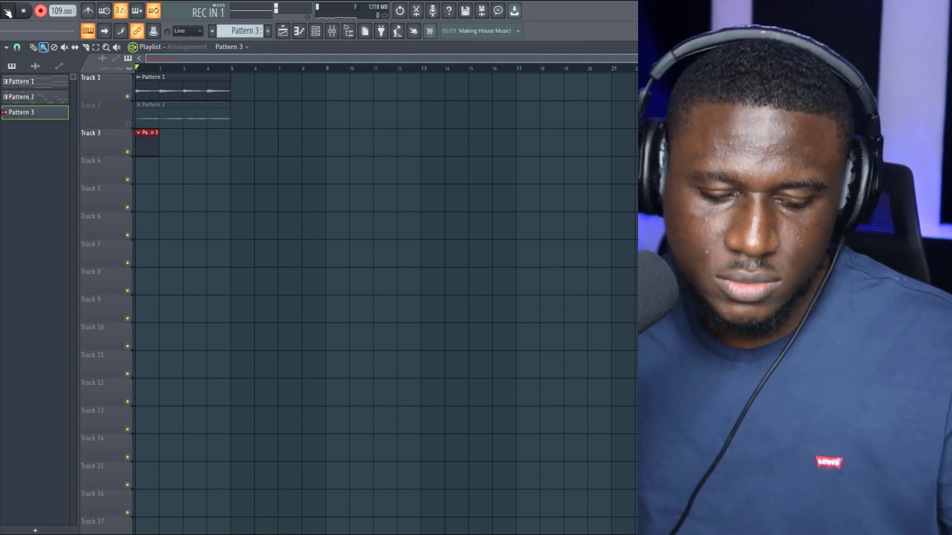
{"action": "left_click", "coordinate": [8, 10]}
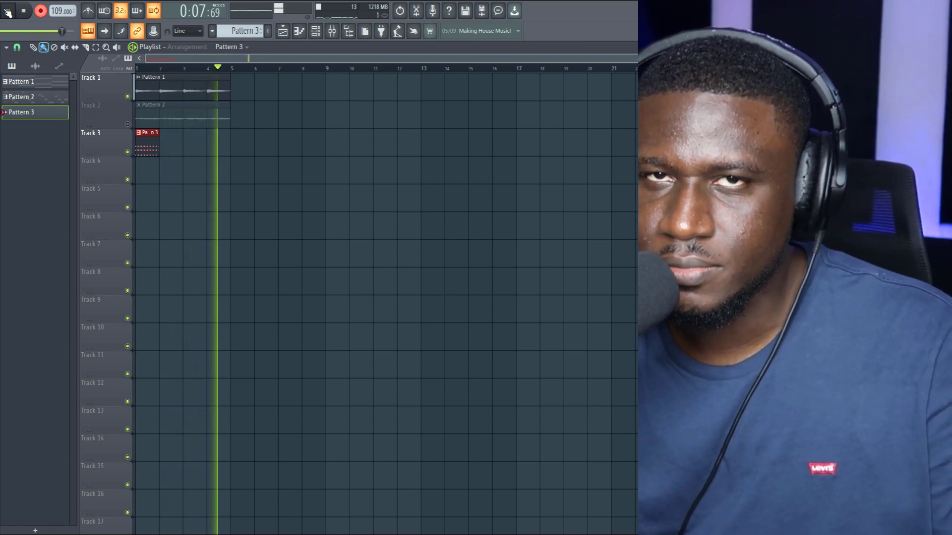
{"action": "key", "text": "space"}
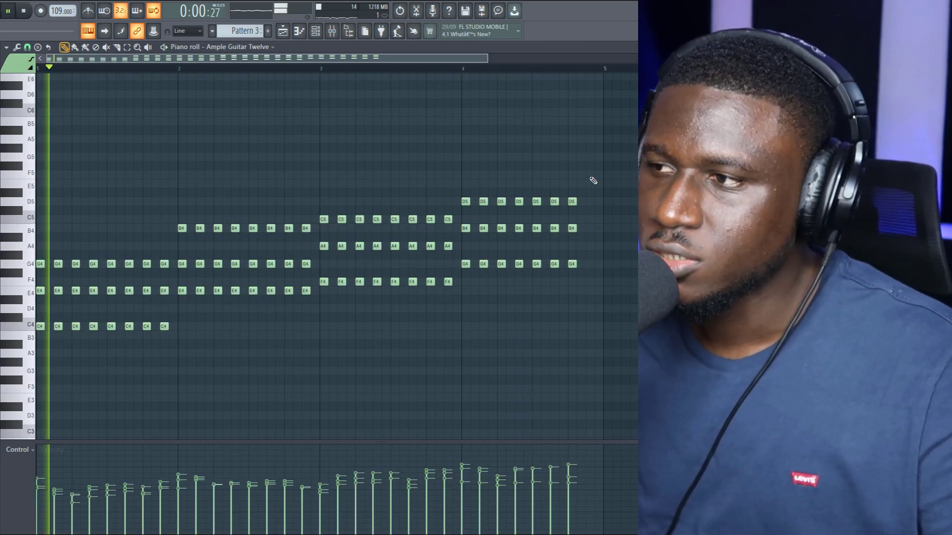
{"action": "left_click_drag", "start_coordinate": [589, 179], "coordinate": [597, 265]}
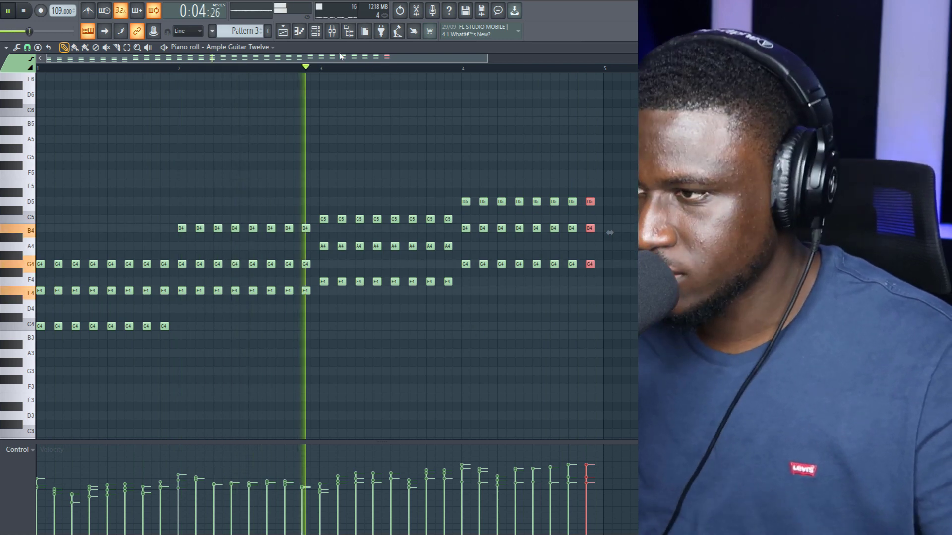
- Render Pattern 3 to audio, replacing its clip in the playlist
{"action": "left_click", "coordinate": [285, 33]}
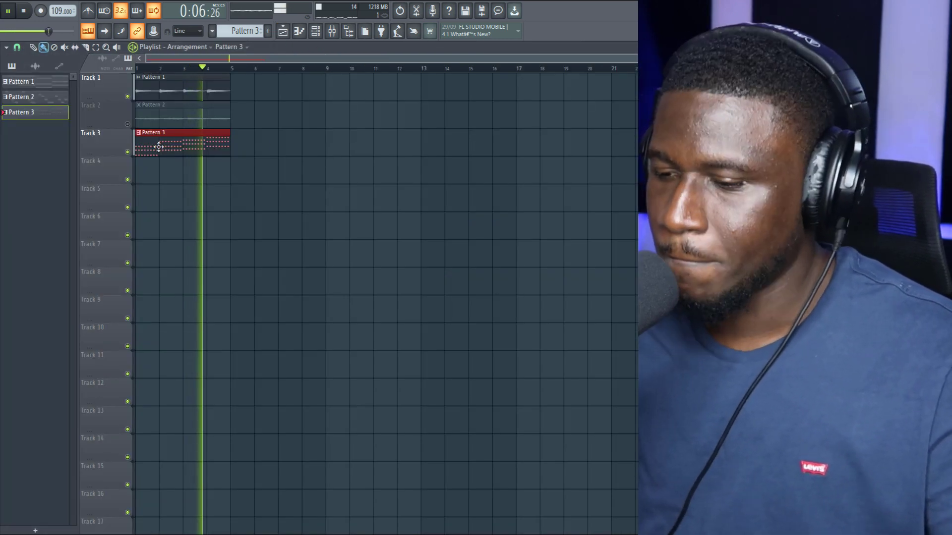
{"action": "right_click", "coordinate": [45, 115]}
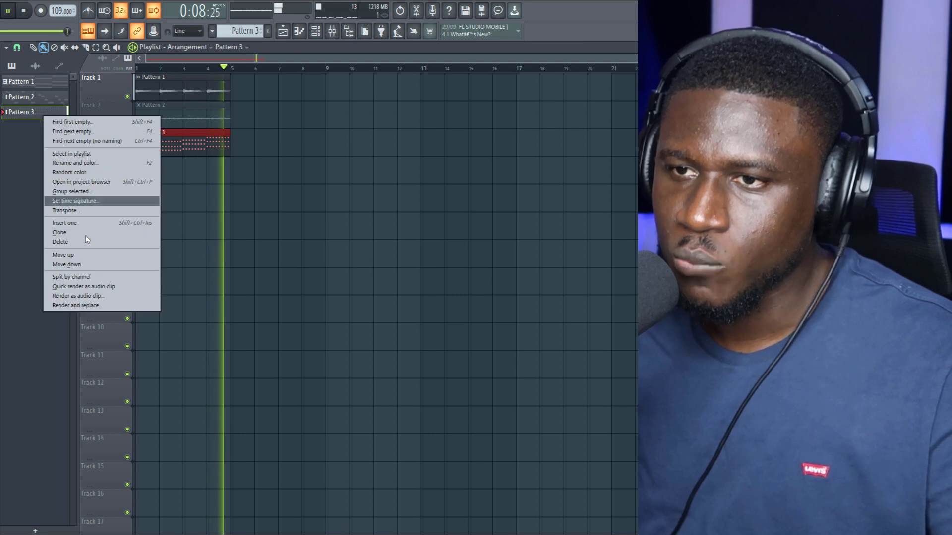
{"action": "left_click", "coordinate": [96, 304]}
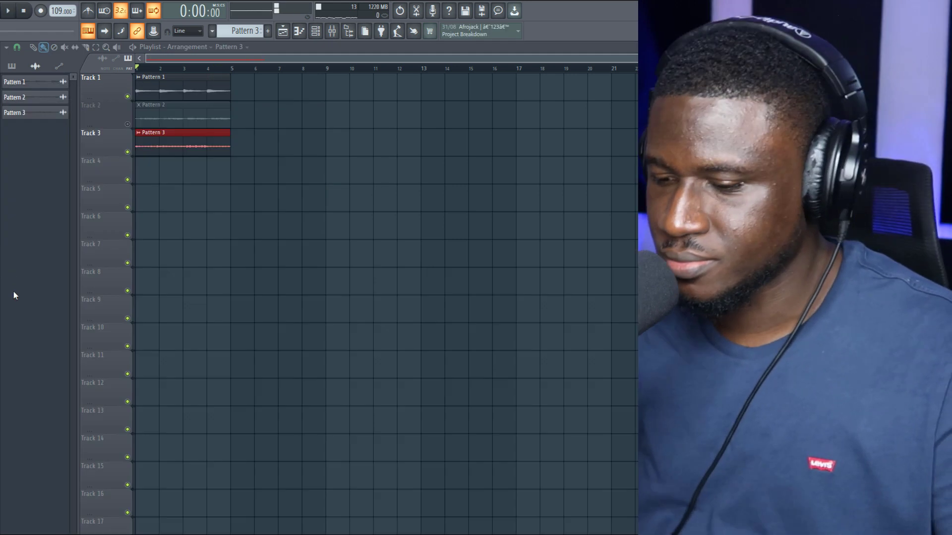
- Play the arrangement, open the Pattern 3 audio clip's channel settings and unmute Track 2
{"action": "key", "text": "space"}
{"action": "double_click", "coordinate": [150, 142]}
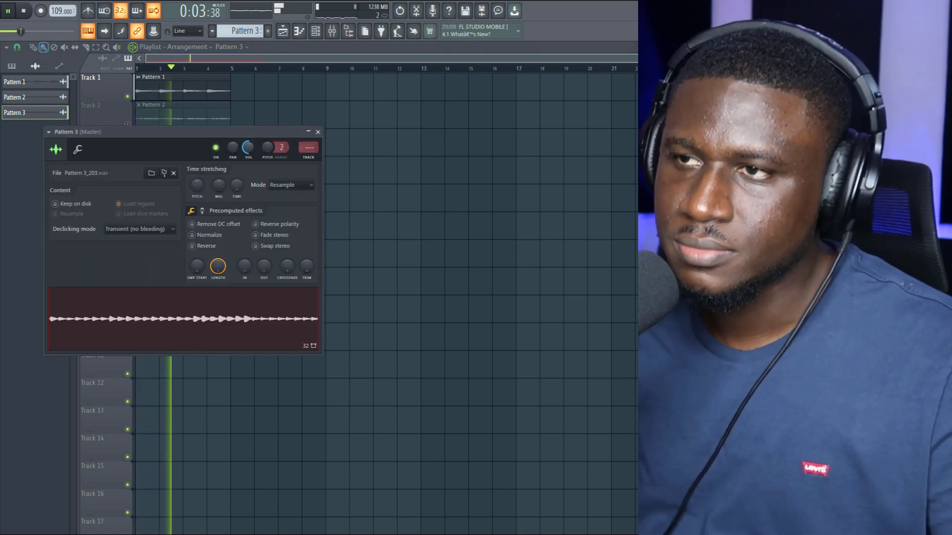
{"action": "left_click_drag", "start_coordinate": [250, 136], "coordinate": [379, 214]}
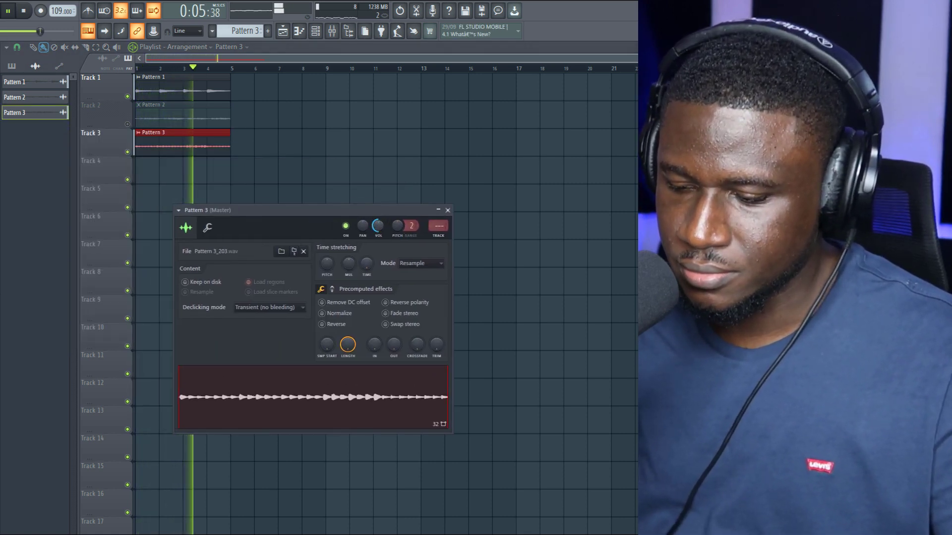
{"action": "left_click", "coordinate": [127, 125]}
{"action": "double_click", "coordinate": [145, 131]}
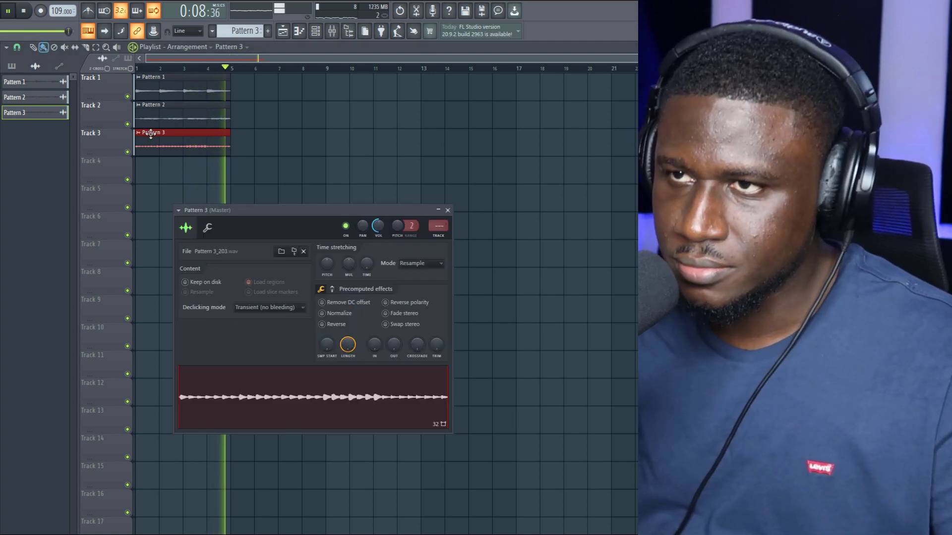
- Lower the low-pass cutoff and raise the high-pass cutoff in the Fruity parametric EQ 2 on Pattern 3's mixer track
{"action": "left_click", "coordinate": [332, 32]}
{"action": "left_click", "coordinate": [119, 149]}
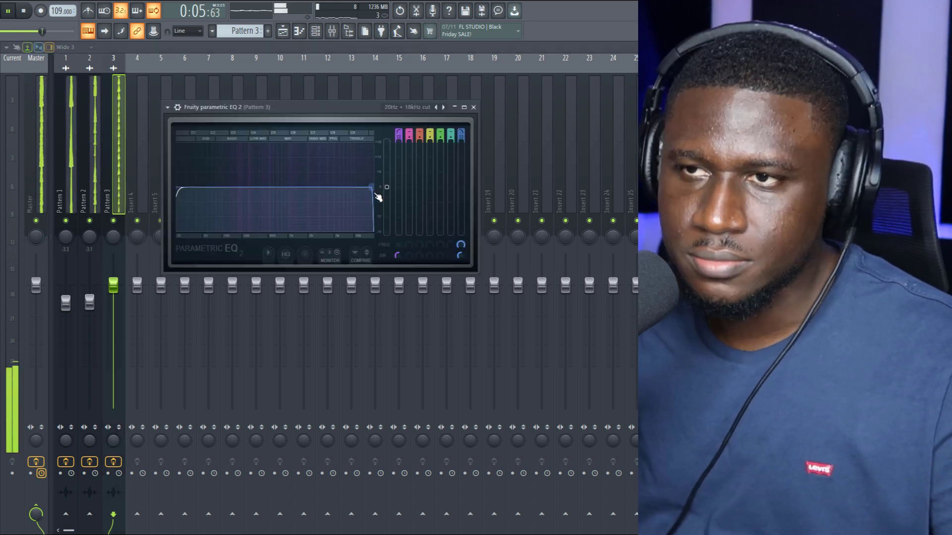
{"action": "left_click_drag", "start_coordinate": [378, 192], "coordinate": [317, 187]}
{"action": "left_click_drag", "start_coordinate": [187, 190], "coordinate": [197, 189]}
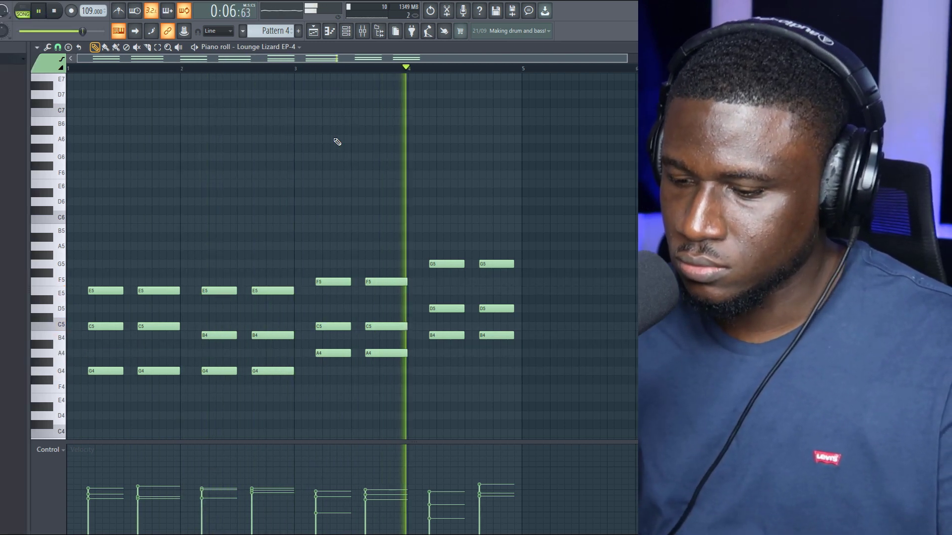
{"action": "scroll", "coordinate": [167, 234], "scroll_direction": "down", "scroll_amount": 2}
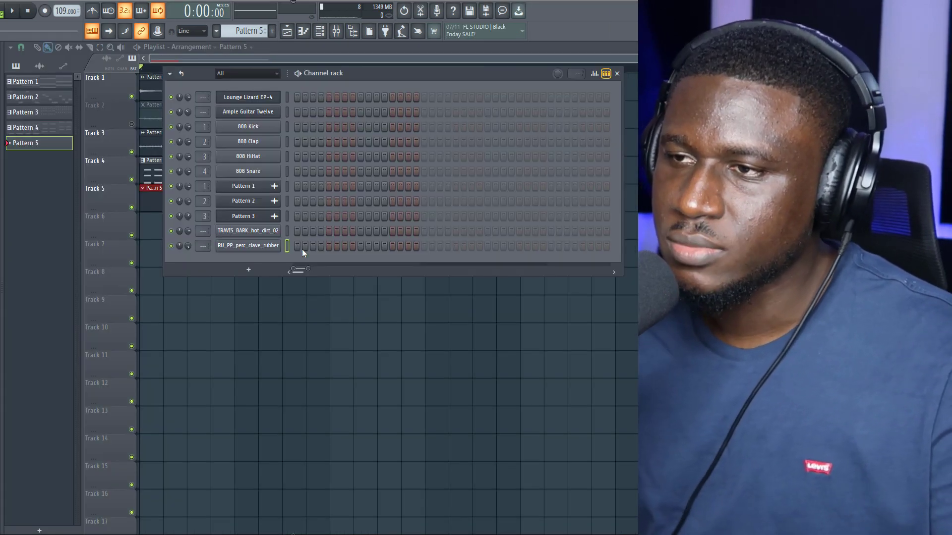
- Program RU_PP_perc_clave_rubber hits on steps 4, 11 and 15 of Pattern 5 during playback
{"action": "key", "text": "space"}
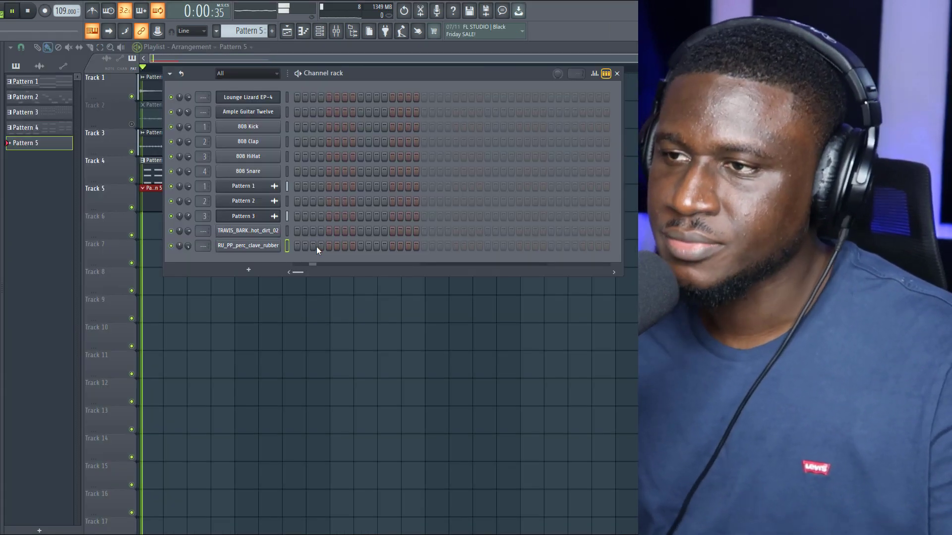
{"action": "left_click", "coordinate": [318, 246]}
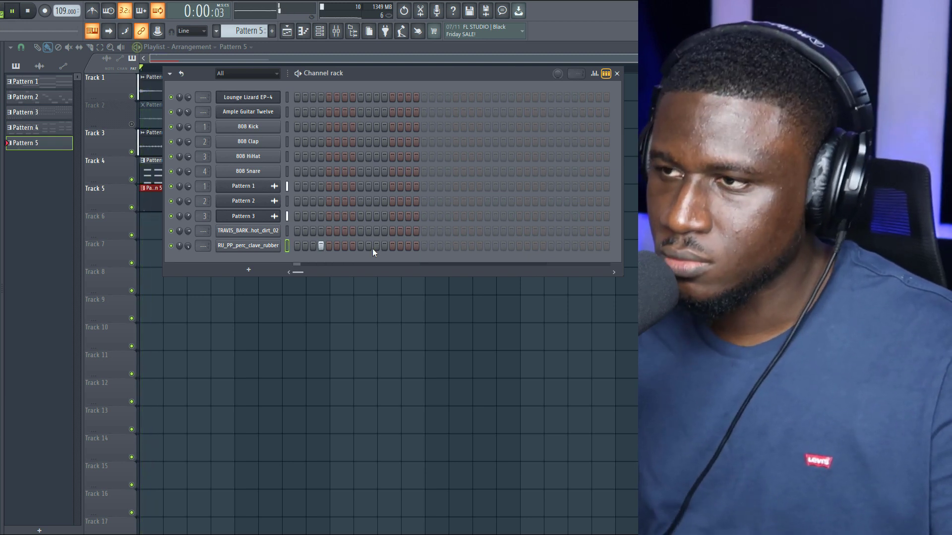
{"action": "left_click", "coordinate": [377, 248]}
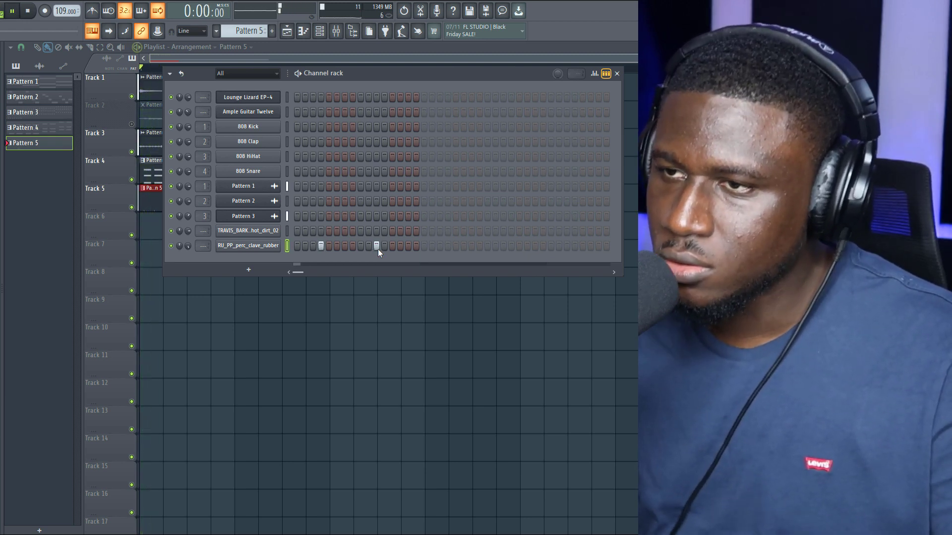
{"action": "left_click", "coordinate": [407, 248]}
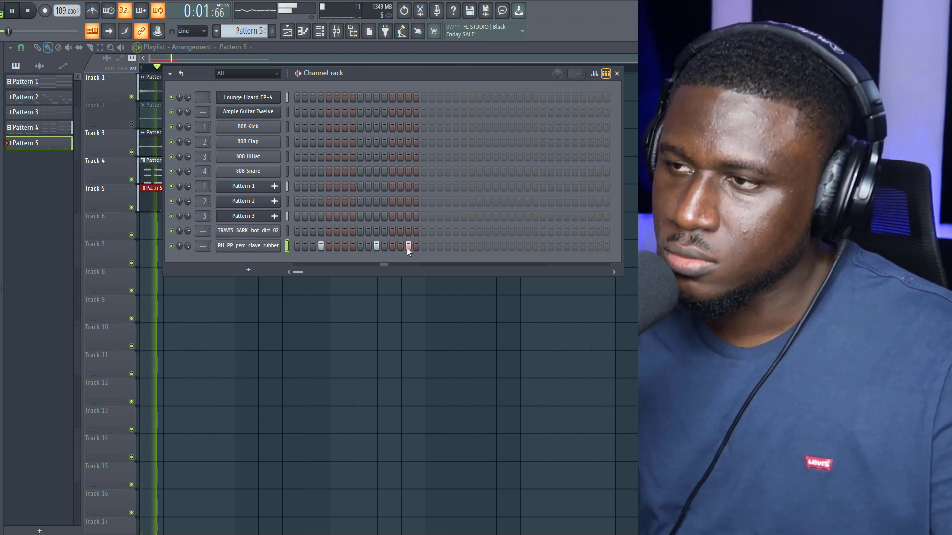
- Program hits for the TRAVIS_BARK hot_dirt_02 sample on steps 1, 9 and 13 of Pattern 5
{"action": "left_click", "coordinate": [296, 231]}
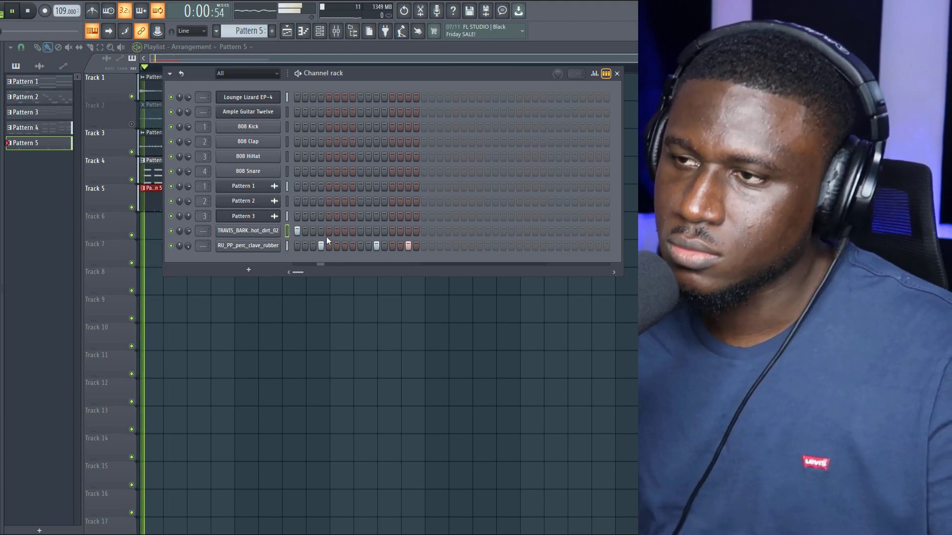
{"action": "left_click", "coordinate": [360, 232]}
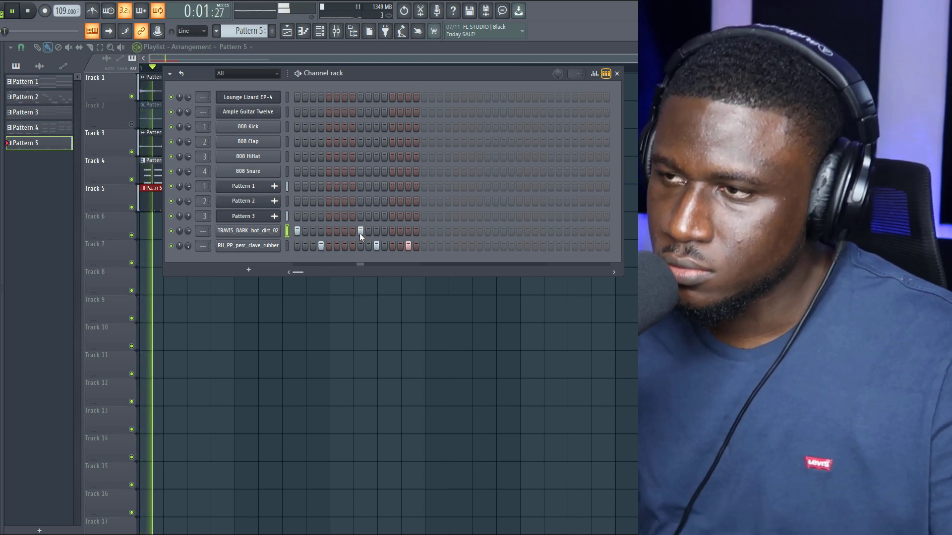
{"action": "key", "text": "space"}
{"action": "left_click", "coordinate": [392, 231]}
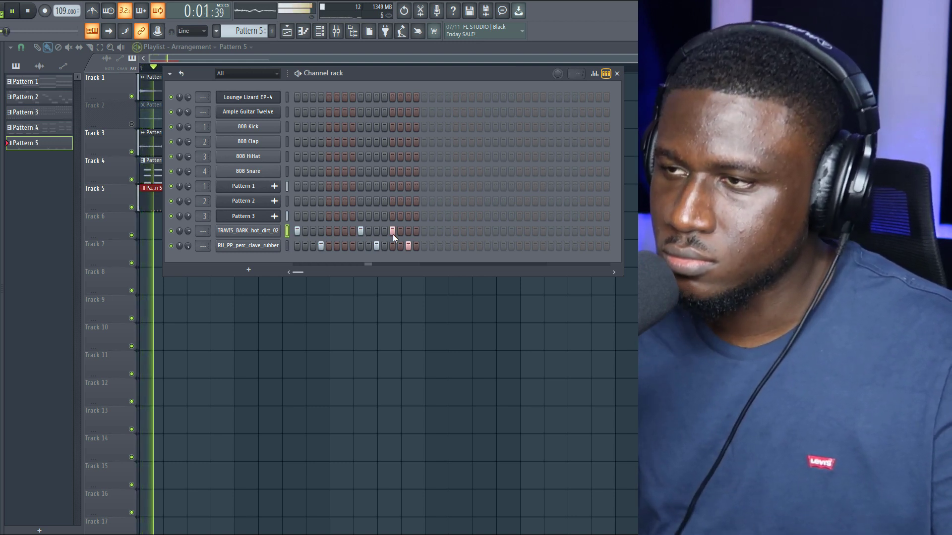
- Extend Pattern 5 with TRAVIS_BARK hot_dirt_02 hits on steps 17, 25 and 29 and RU_PP_perc_clave_rubber hits on steps 20, 27 and 31
{"action": "left_click", "coordinate": [424, 232]}
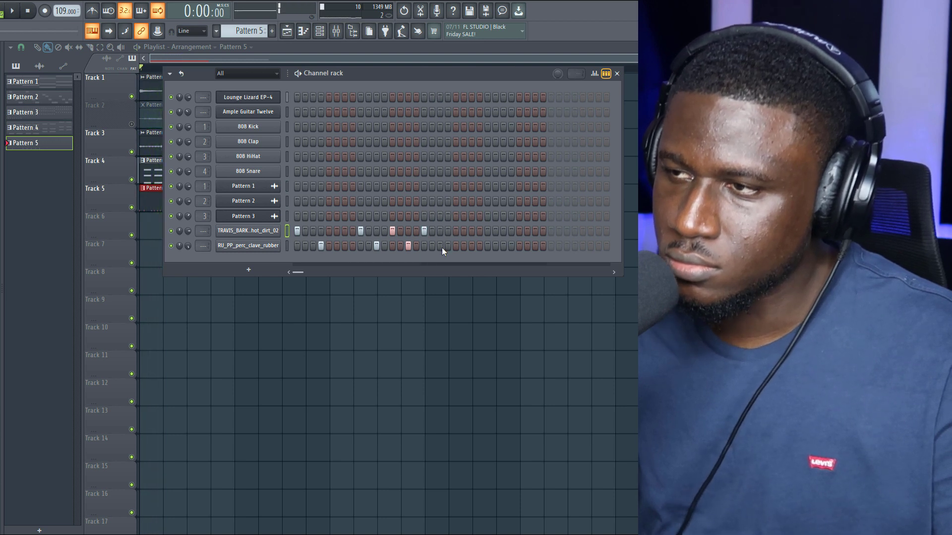
{"action": "key", "text": "space"}
{"action": "left_click", "coordinate": [446, 247]}
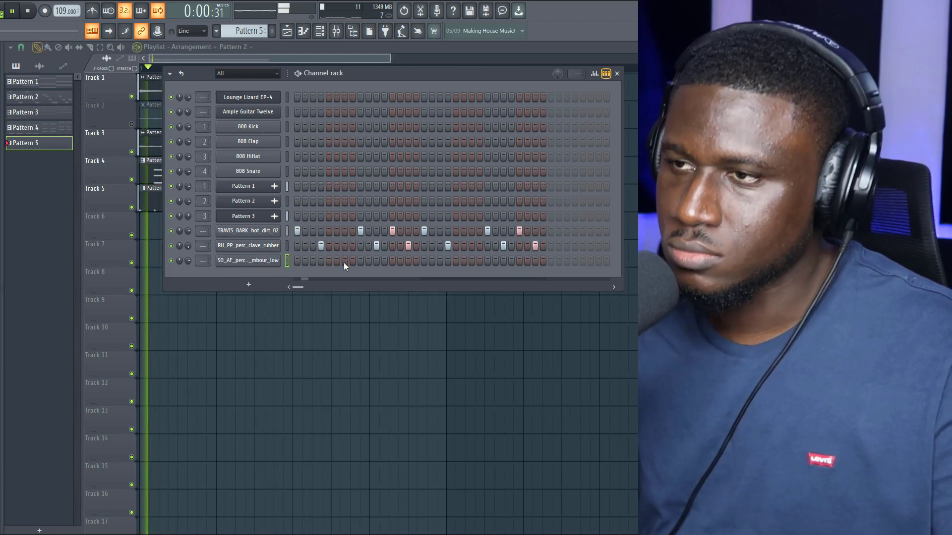
- Program SO_AF_perc mbour_low hits on steps 7 and 23 of Pattern 5, and add the SS_AJF_hat1 kit03 one-shot as a new channel
{"action": "left_click", "coordinate": [344, 261]}
{"action": "left_click", "coordinate": [471, 261]}
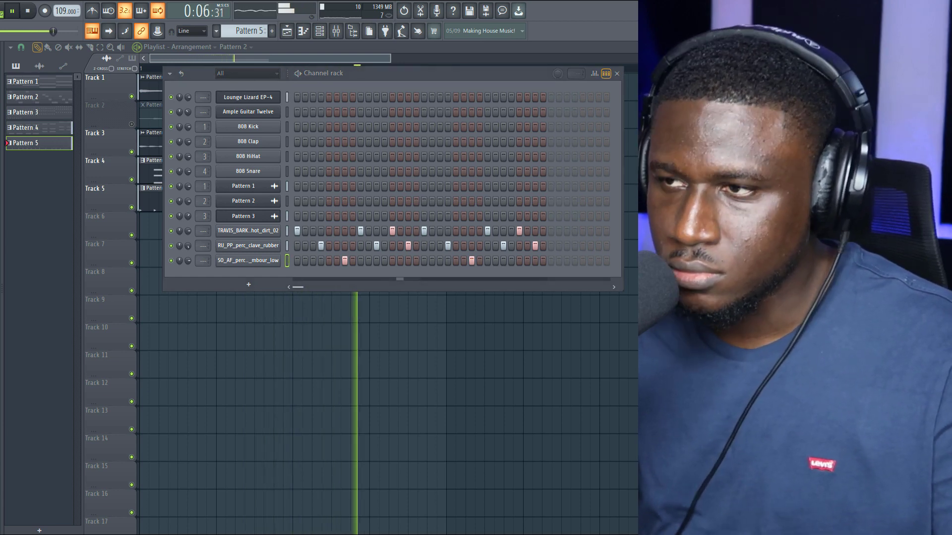
{"action": "mouse_move", "coordinate": [288, 269]}
{"action": "left_mouse_down"}
{"action": "mouse_move", "coordinate": [266, 272]}
{"action": "mouse_move", "coordinate": [279, 275]}
{"action": "left_mouse_up"}
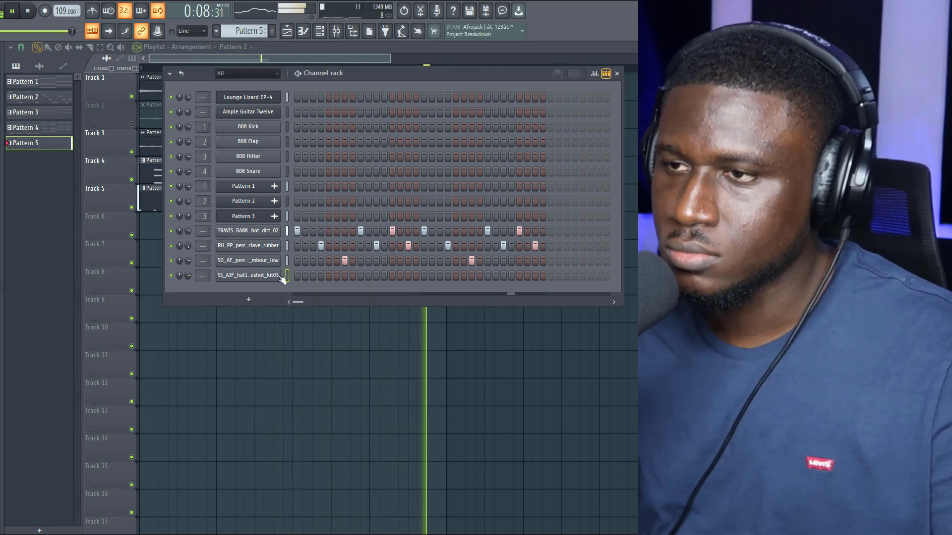
- Program SS_AJF_hat1 kit03 hits on steps 3, 11, 19 and 27 of Pattern 5, checking them against playback
{"action": "key", "text": "space"}
{"action": "left_click", "coordinate": [313, 275]}
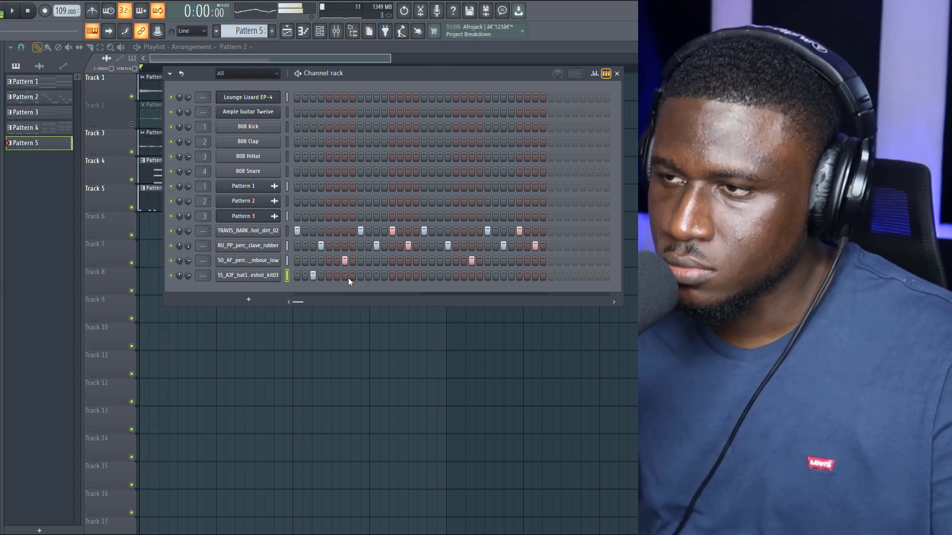
{"action": "key", "text": "space"}
{"action": "left_click", "coordinate": [376, 276]}
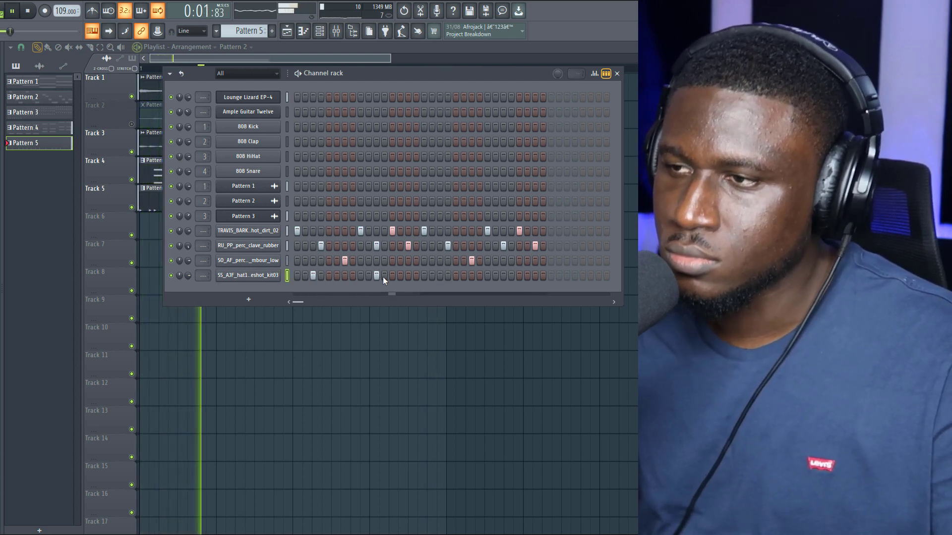
{"action": "key", "text": "space"}
{"action": "key", "text": "space"}
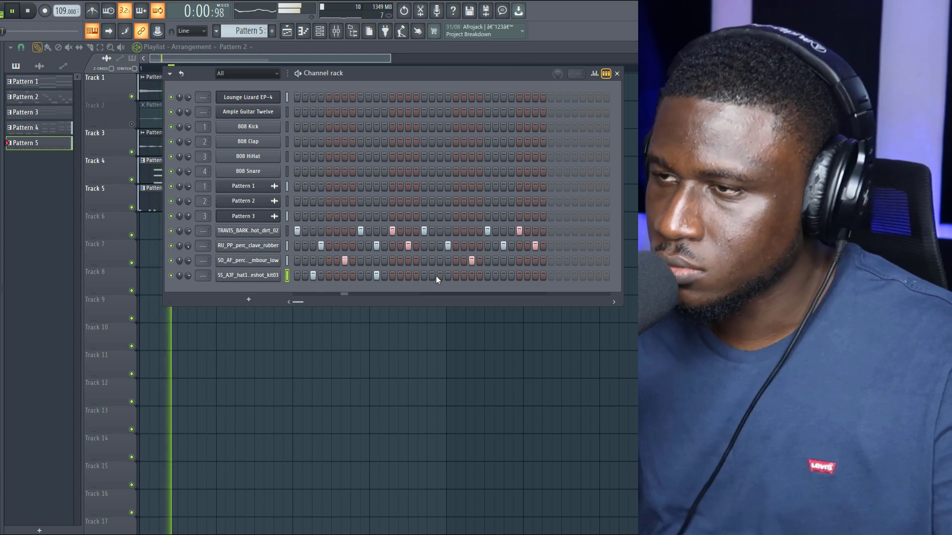
{"action": "left_click", "coordinate": [438, 276]}
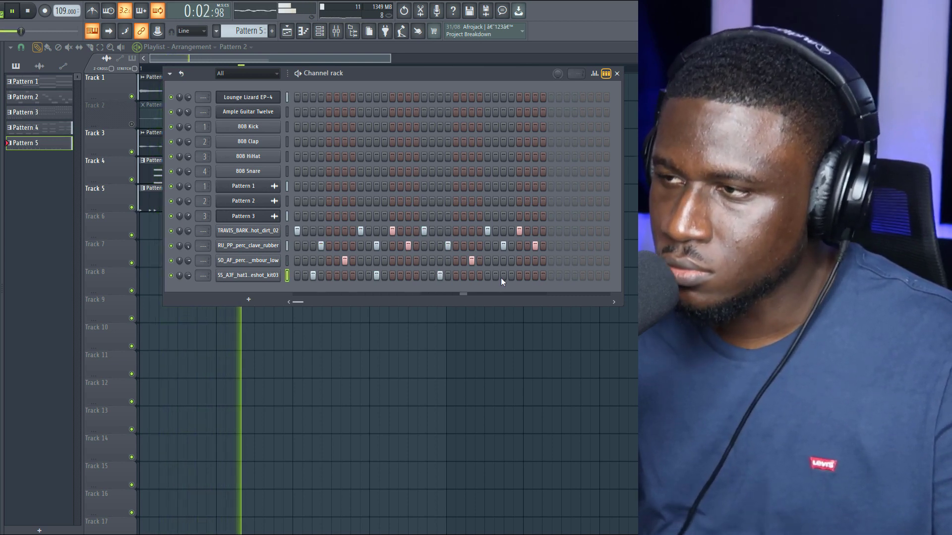
{"action": "left_click", "coordinate": [502, 276]}
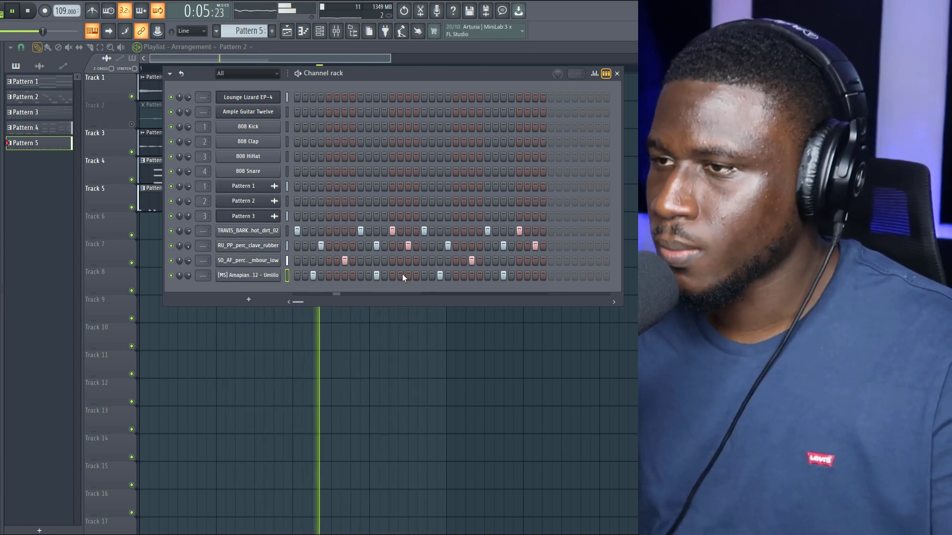
- Add hits on steps 15 and 31 of the [MS] Amapian 12 - Umlilo channel in Pattern 5
{"action": "left_click", "coordinate": [408, 275]}
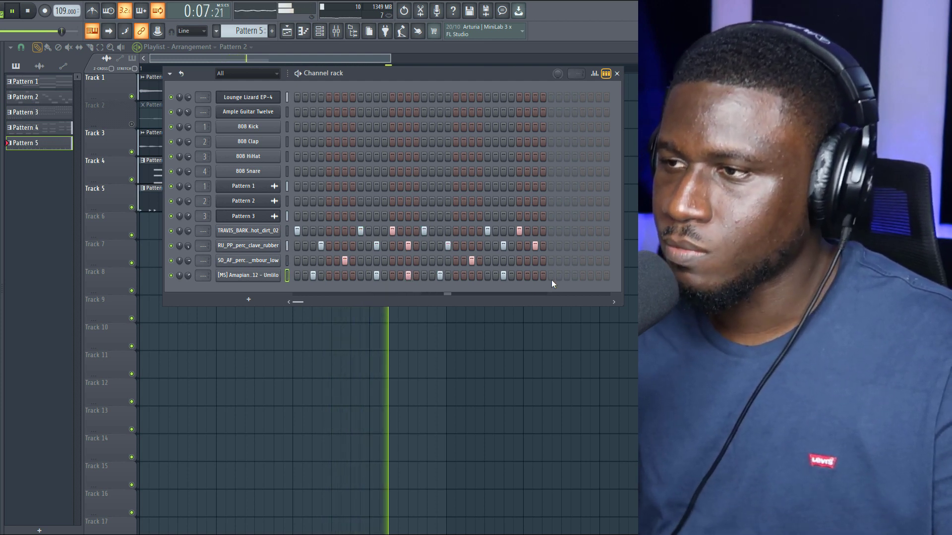
{"action": "left_click", "coordinate": [535, 276]}
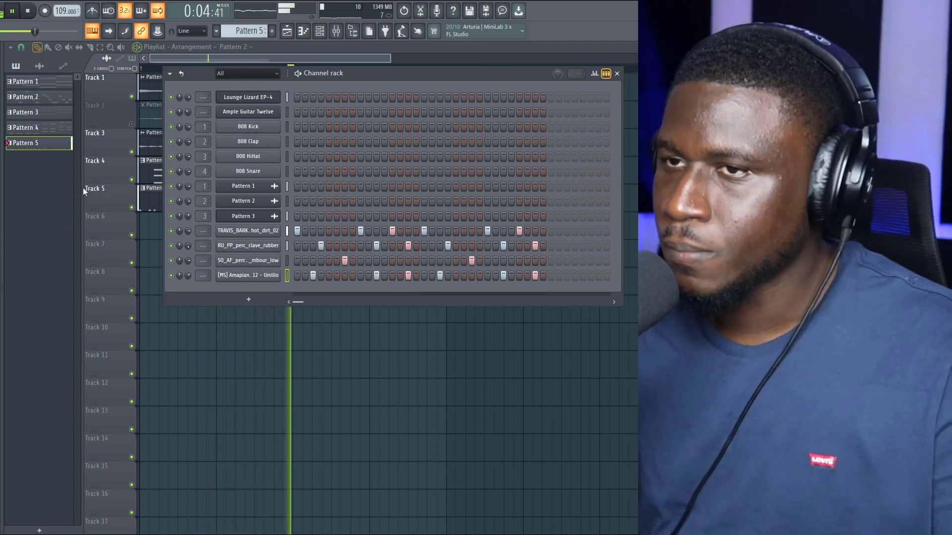
- Mute Track 3 in the playlist and move the [MS] Amapiano Loop 7 - Umlilo clip from Track 10 to Track 6
{"action": "key", "text": "F6"}
{"action": "left_click", "coordinate": [132, 152]}
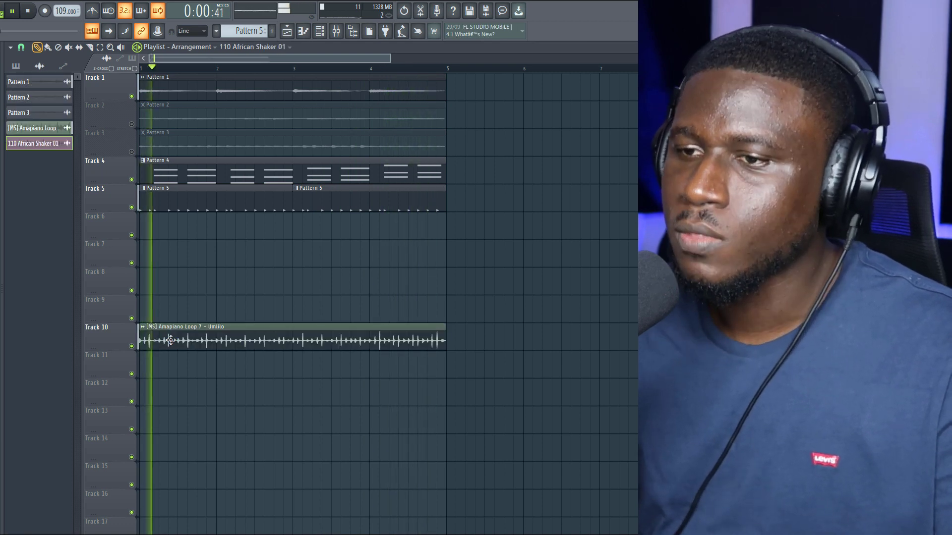
{"action": "left_click_drag", "start_coordinate": [164, 342], "coordinate": [166, 234]}
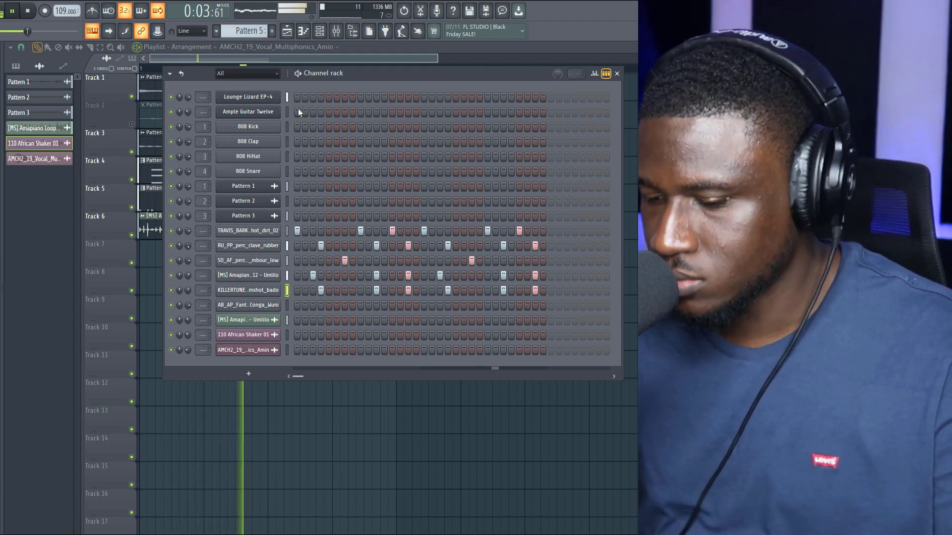
- Select the Ample Guitar Twelve channel, close the channel rack and mute Track 2 in the playlist
{"action": "left_click", "coordinate": [285, 114]}
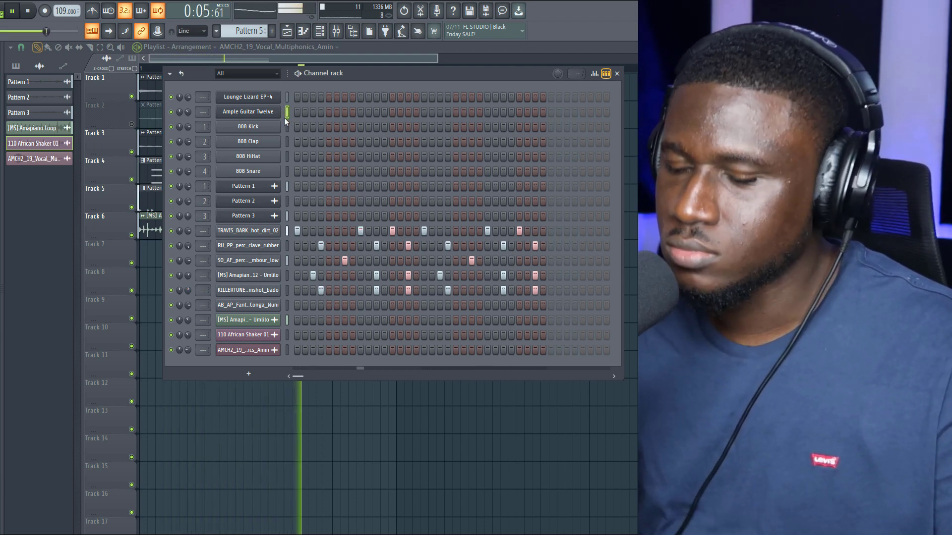
{"action": "key", "text": "F6"}
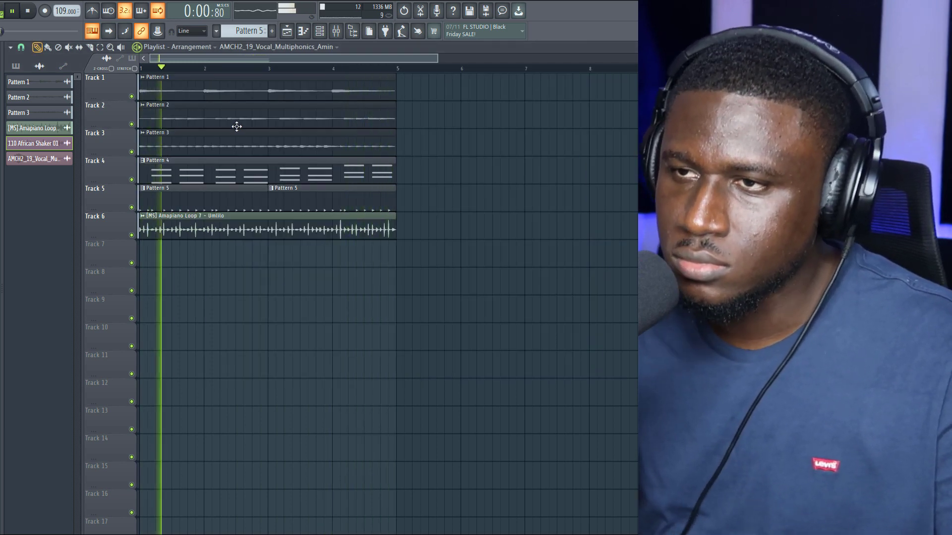
{"action": "left_click", "coordinate": [131, 124]}
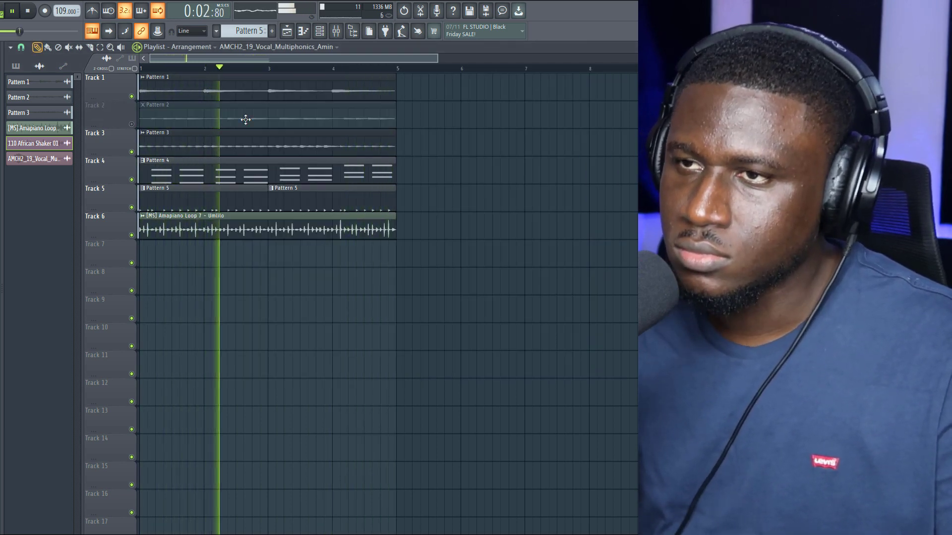
- Return from Analog Lab V to the playlist, place Pattern 6 at the start of Track 7 and arm recording
{"action": "left_click", "coordinate": [320, 32]}
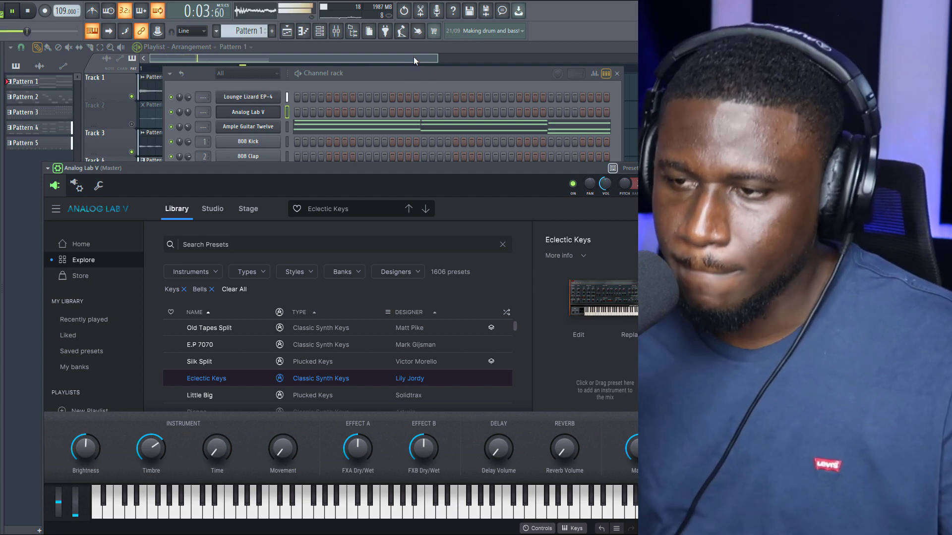
{"action": "left_click", "coordinate": [413, 56]}
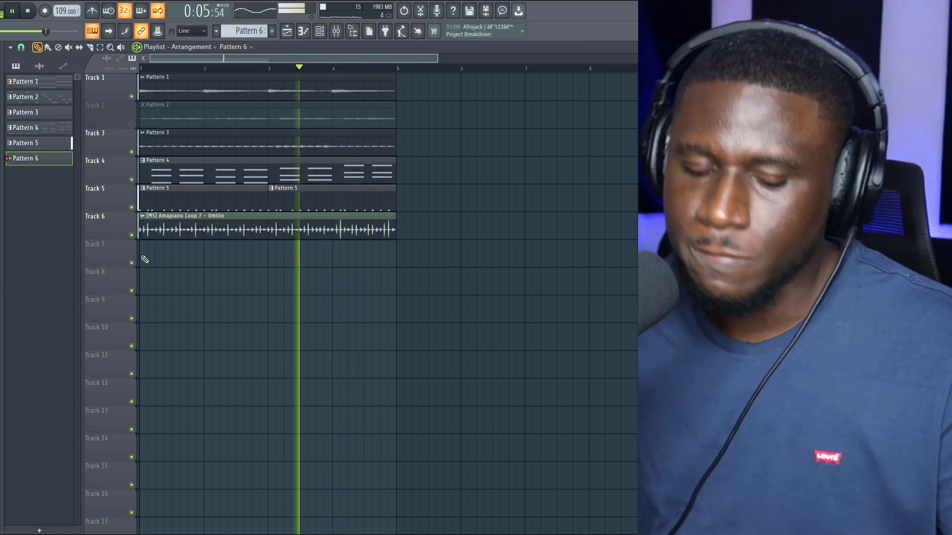
{"action": "left_click", "coordinate": [145, 259]}
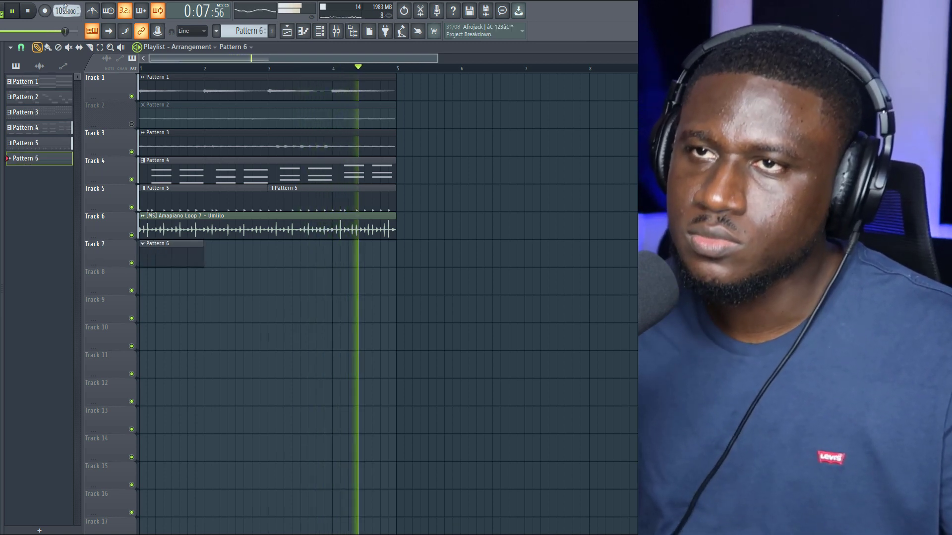
{"action": "left_click", "coordinate": [45, 10]}
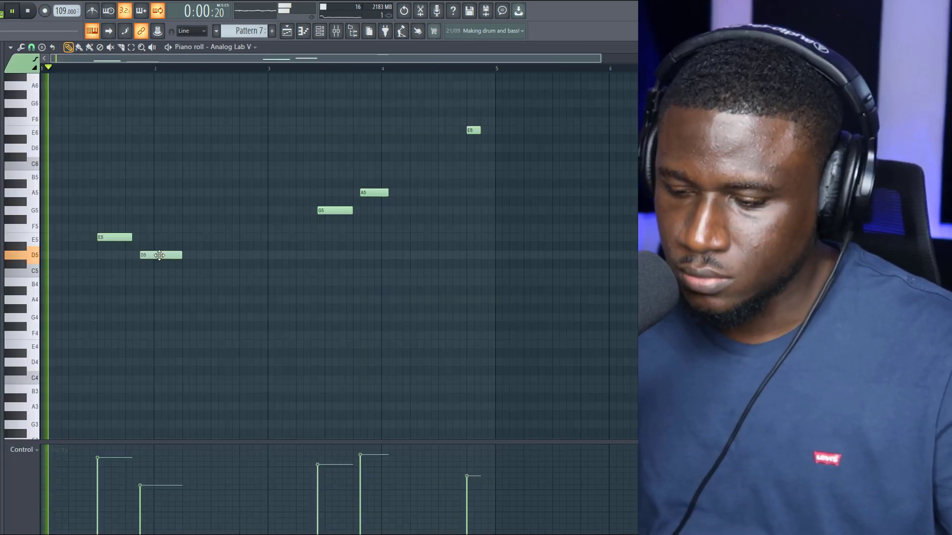
- Shift the G5 and A5 notes in bar 3 of Pattern 7's Analog Lab V piano roll one step later and deselect them
{"action": "left_click_drag", "start_coordinate": [315, 173], "coordinate": [380, 241]}
{"action": "left_click_drag", "start_coordinate": [335, 212], "coordinate": [343, 212]}
{"action": "scroll", "coordinate": [323, 234], "scroll_direction": "up", "scroll_amount": 3}
{"action": "left_click", "coordinate": [318, 238], "text": "ctrl"}
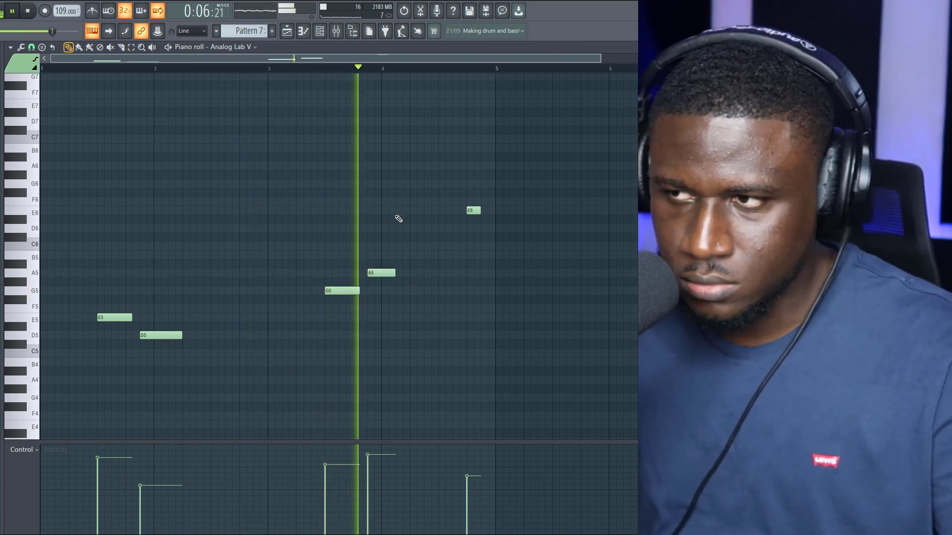
{"action": "scroll", "coordinate": [498, 248], "scroll_direction": "up", "scroll_amount": 3}
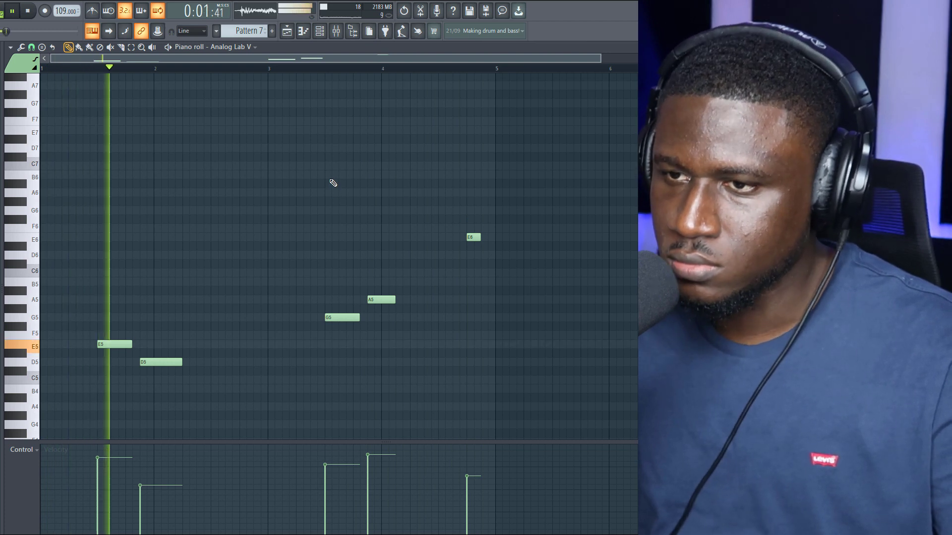
- Render Pattern 7 to audio so it replaces the pattern clip, and return from Analog Lab V to the playlist
{"action": "key", "text": "F5"}
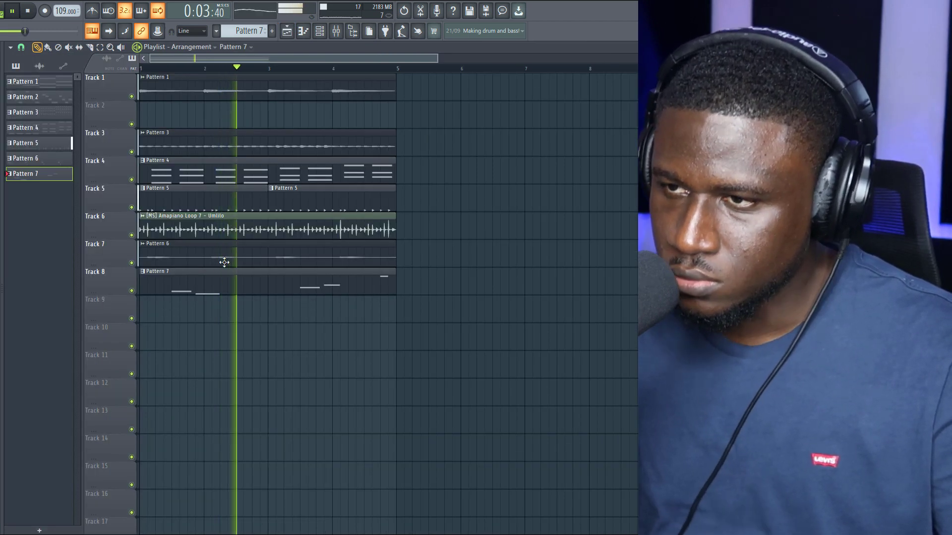
{"action": "right_click", "coordinate": [30, 173]}
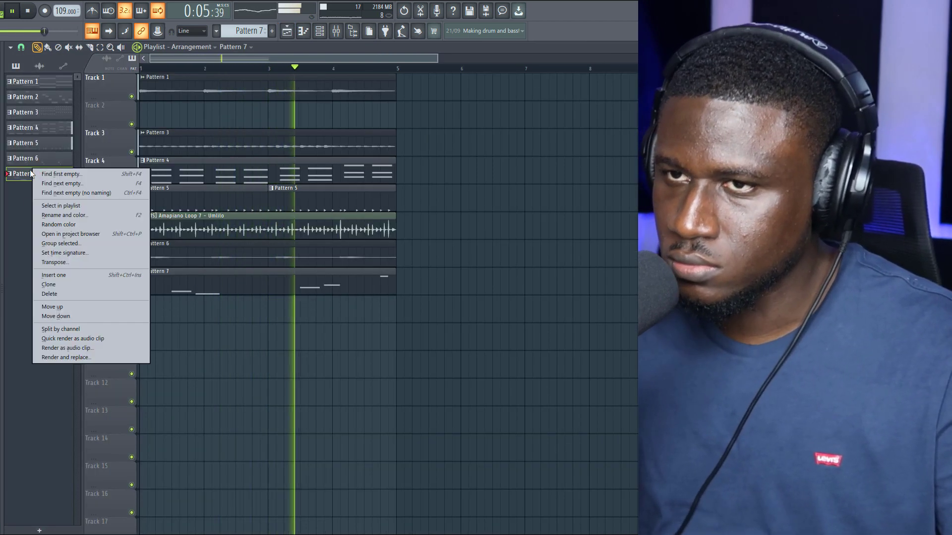
{"action": "left_click", "coordinate": [99, 356]}
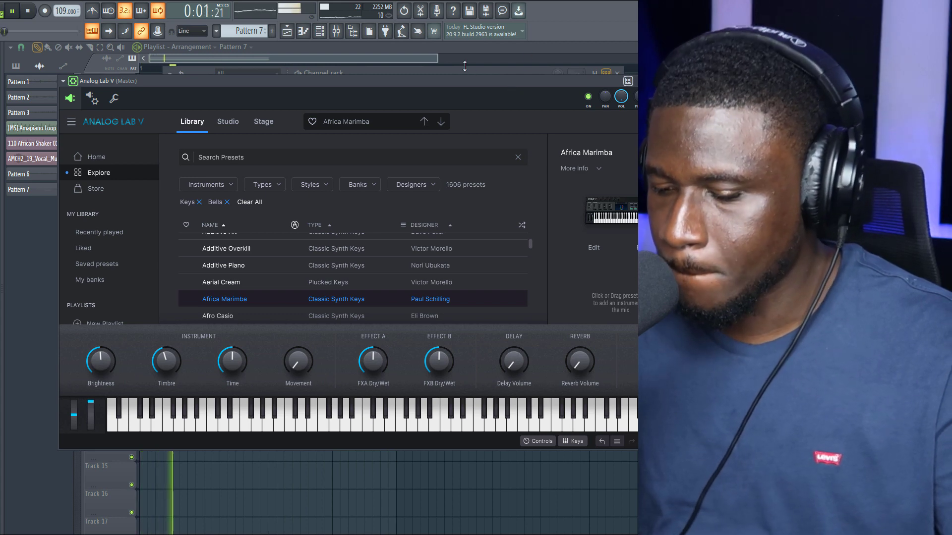
{"action": "left_click", "coordinate": [435, 59]}
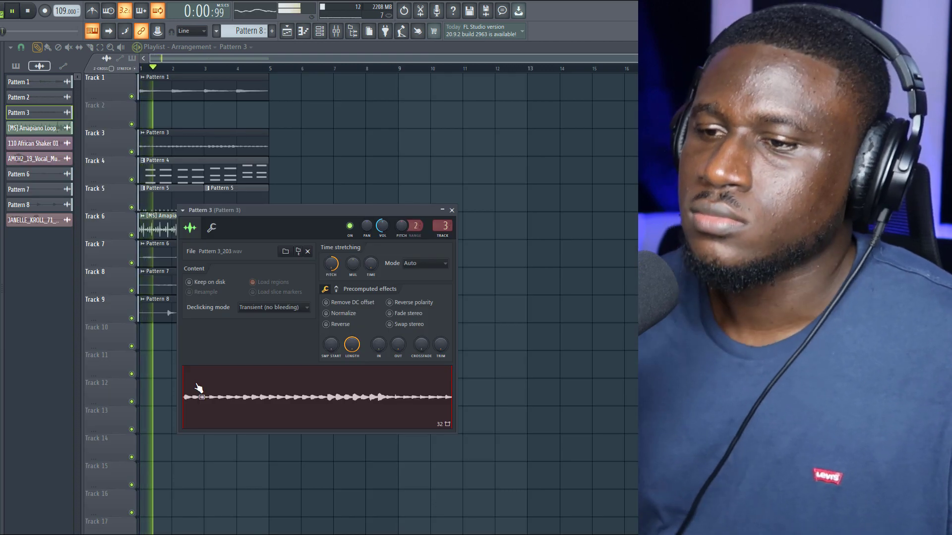
{"action": "left_click", "coordinate": [153, 314]}
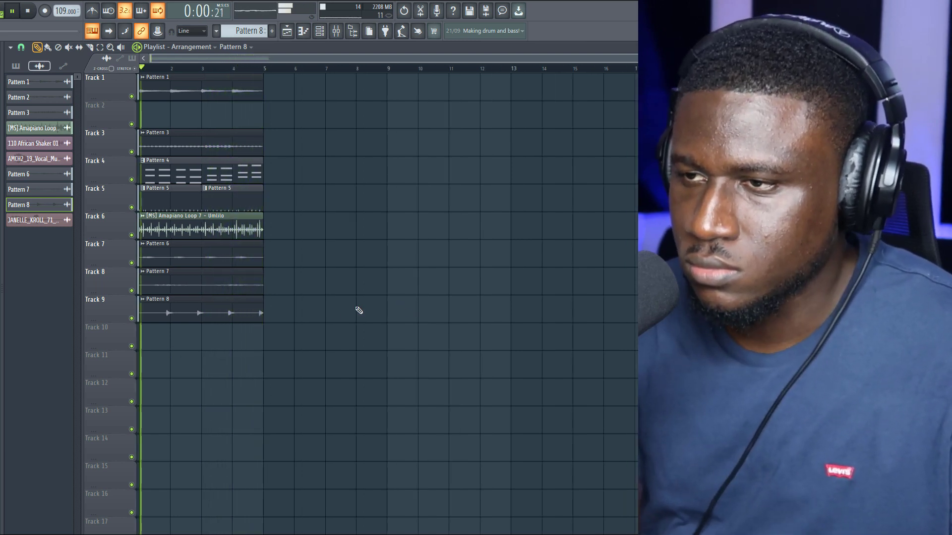
{"action": "left_click_drag", "start_coordinate": [289, 350], "coordinate": [146, 75]}
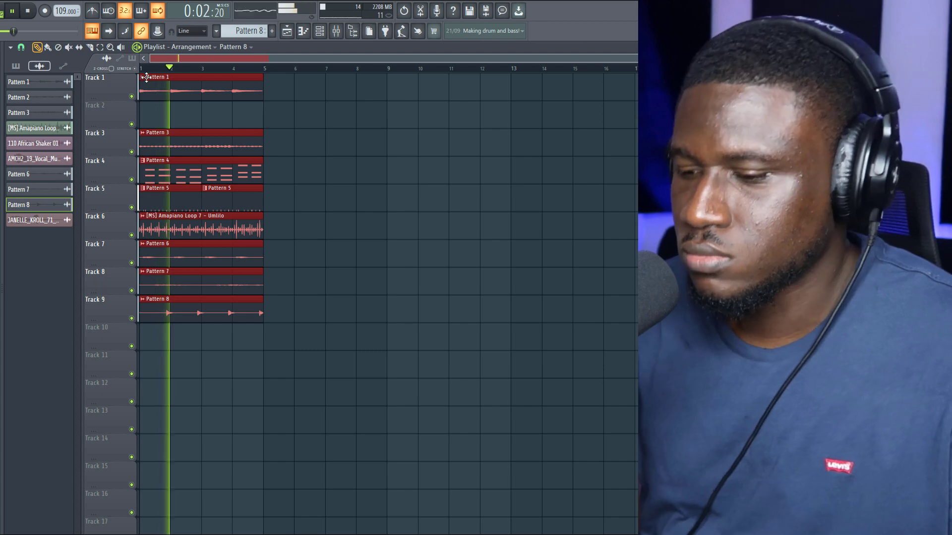
{"action": "key", "text": "ctrl+b"}
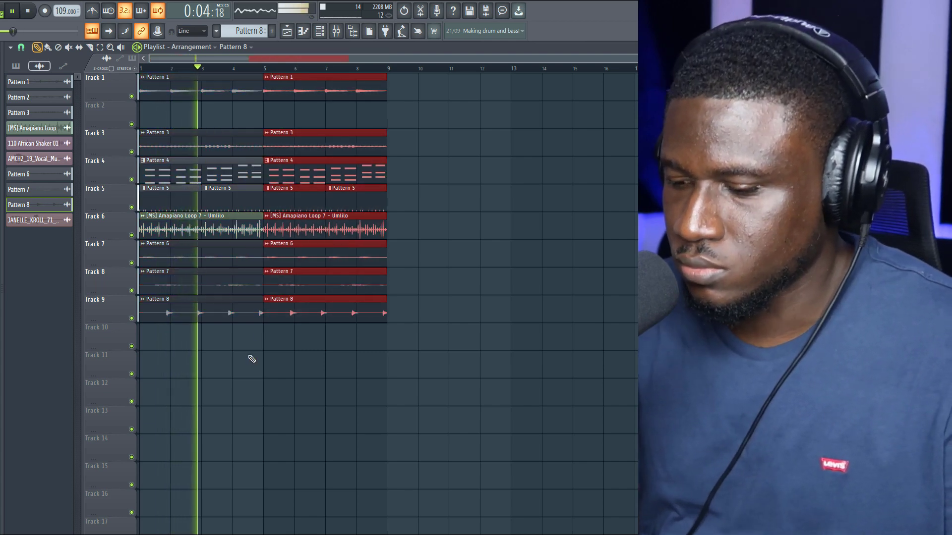
{"action": "left_click_drag", "start_coordinate": [387, 406], "coordinate": [402, 92]}
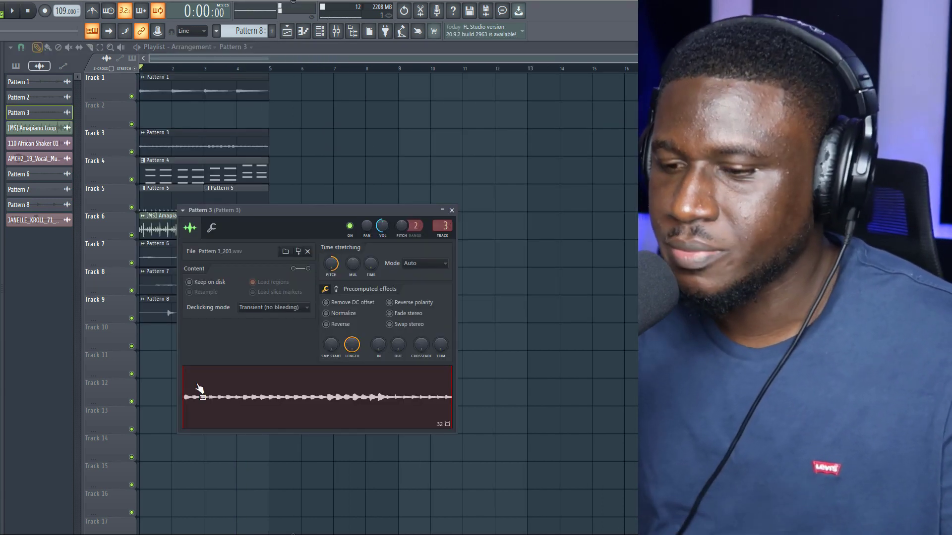
- During playback, duplicate all playlist clips on Tracks 1 to 9 directly after the originals and move both sets to start at bar 9
{"action": "key", "text": "space"}
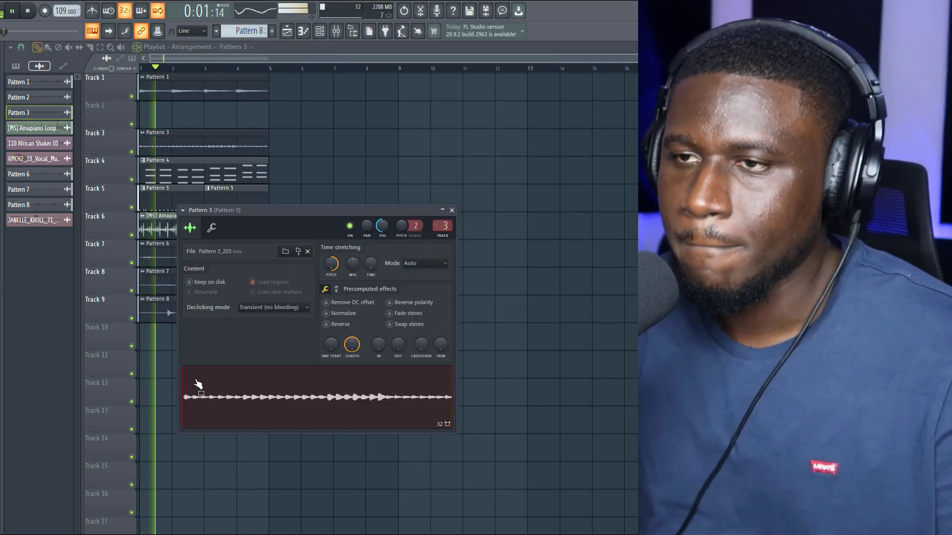
{"action": "left_click", "coordinate": [152, 316]}
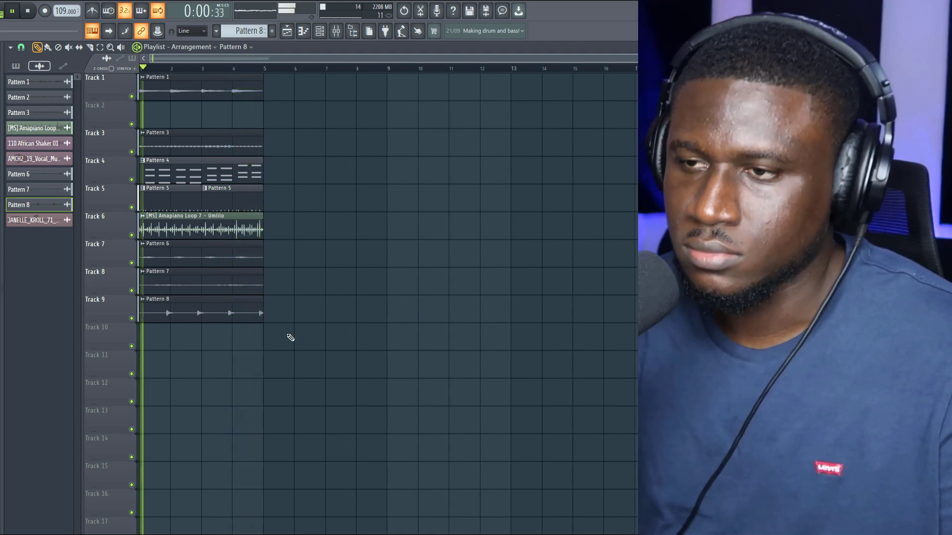
{"action": "left_click_drag", "start_coordinate": [289, 348], "coordinate": [149, 79]}
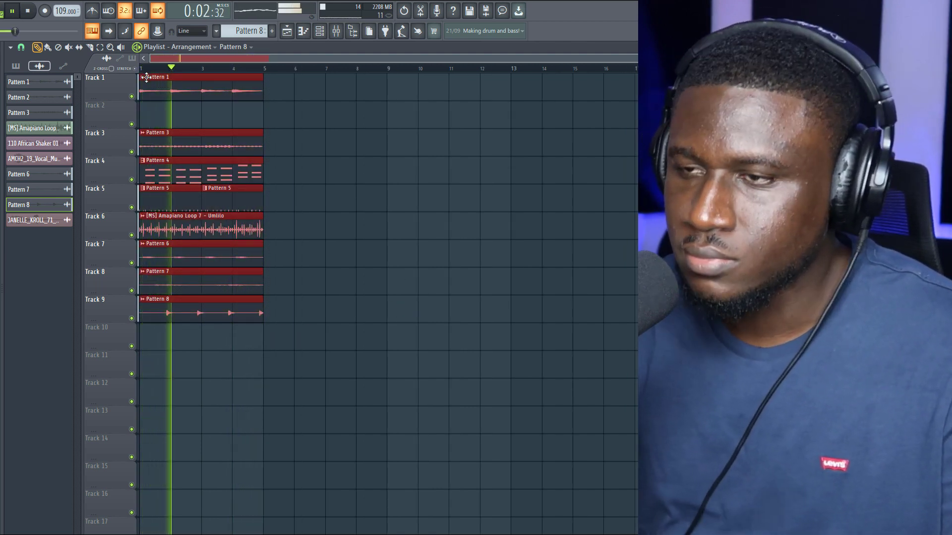
{"action": "key", "text": "ctrl+b"}
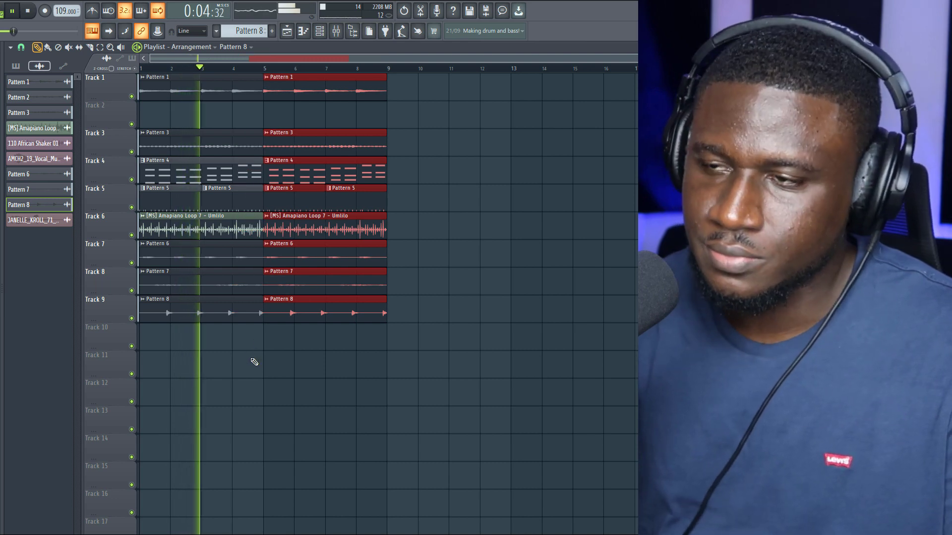
{"action": "left_click_drag", "start_coordinate": [386, 403], "coordinate": [400, 92]}
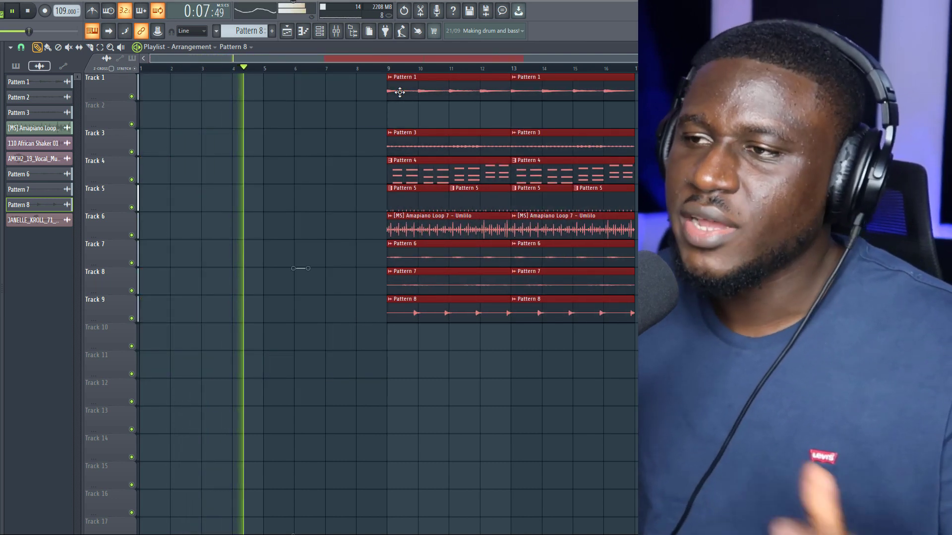